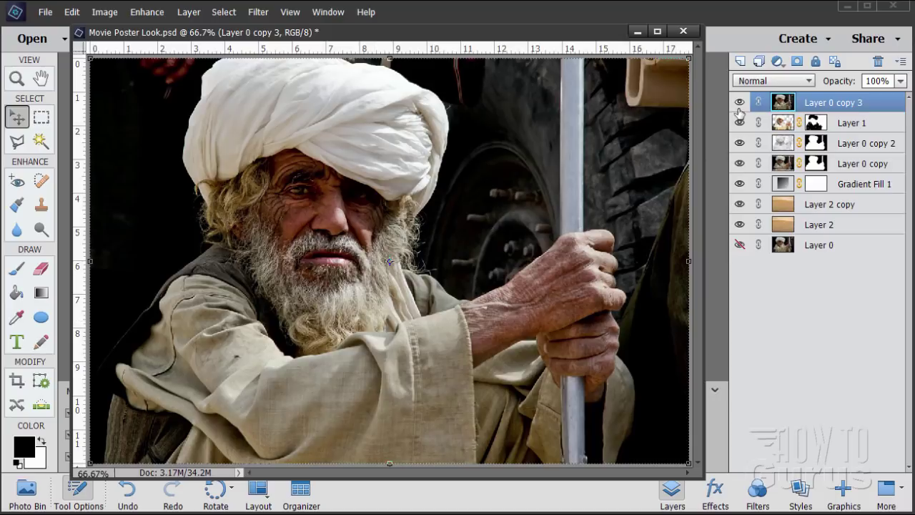
- Hide Layer 0 copy 3 to preview the finished desert composite
click(740, 104)
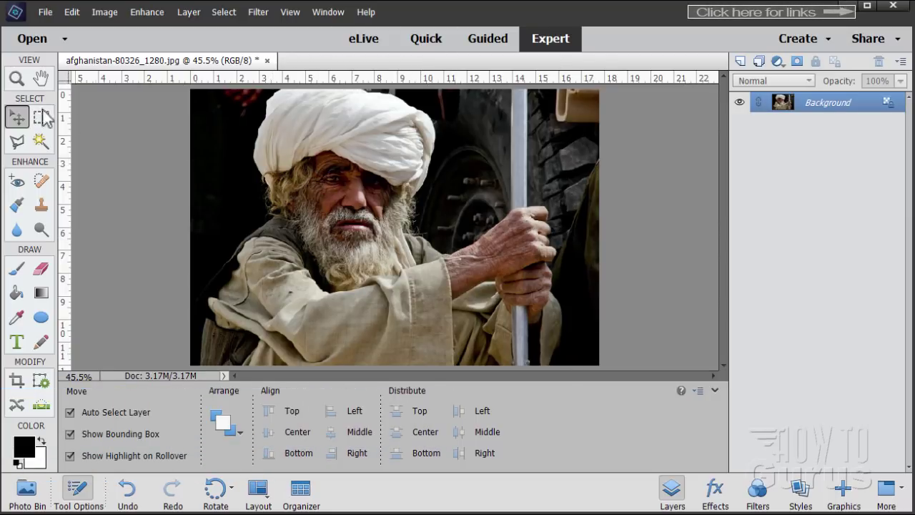
- Zoom the photo to 100% around the turban and pick the Polygonal Lasso tool
click(15, 80)
click(254, 168)
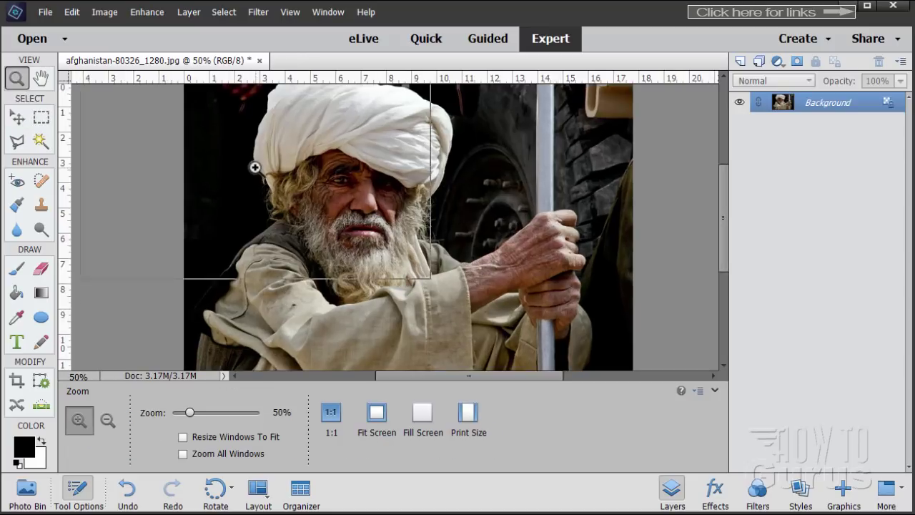
click(254, 167)
click(255, 167)
scroll(405, 194, up, 5)
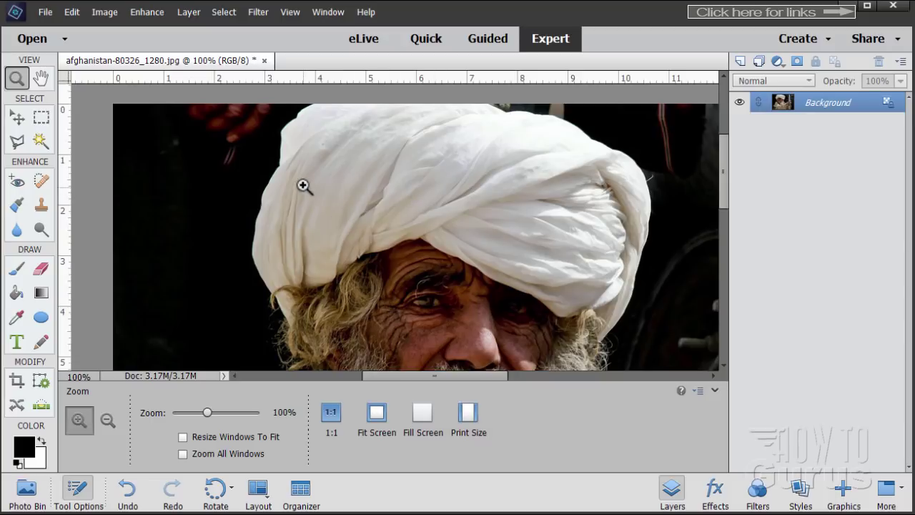
click(17, 142)
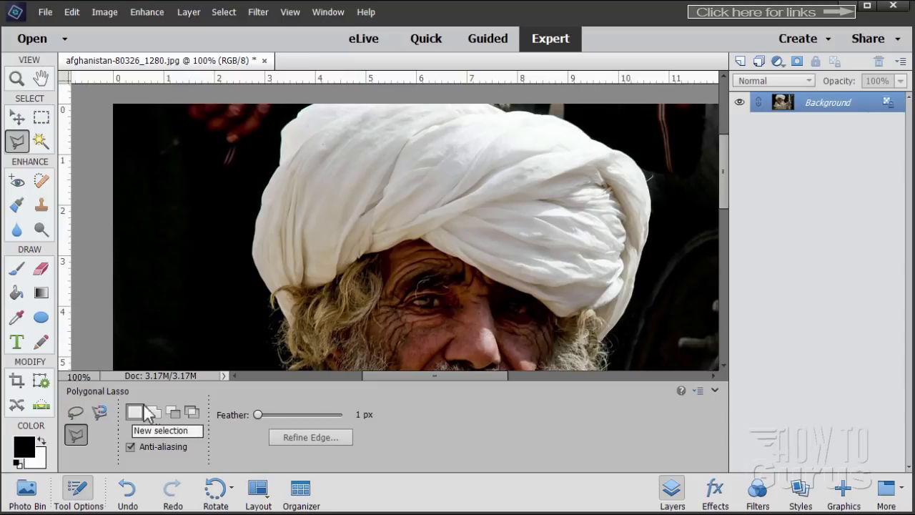
- Place the first lasso point atop the turban, then pan down toward the beard and shoulders
click(331, 95)
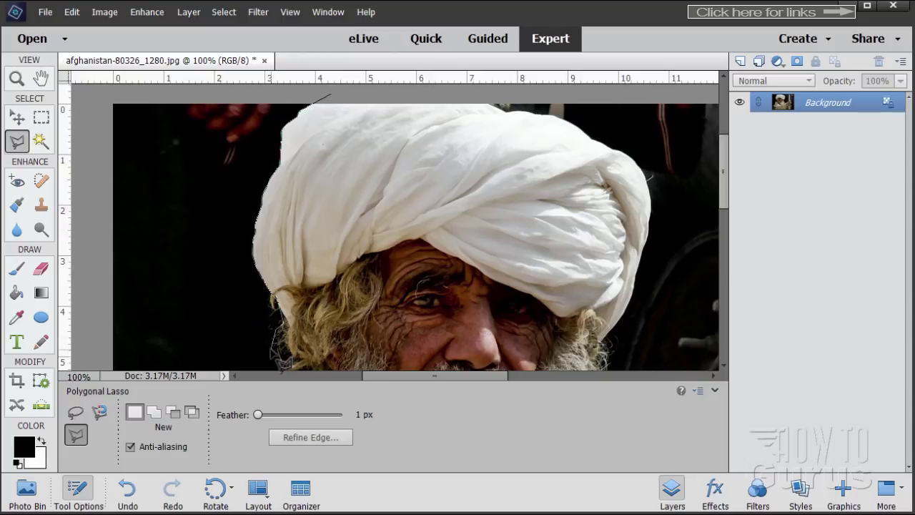
key(space)
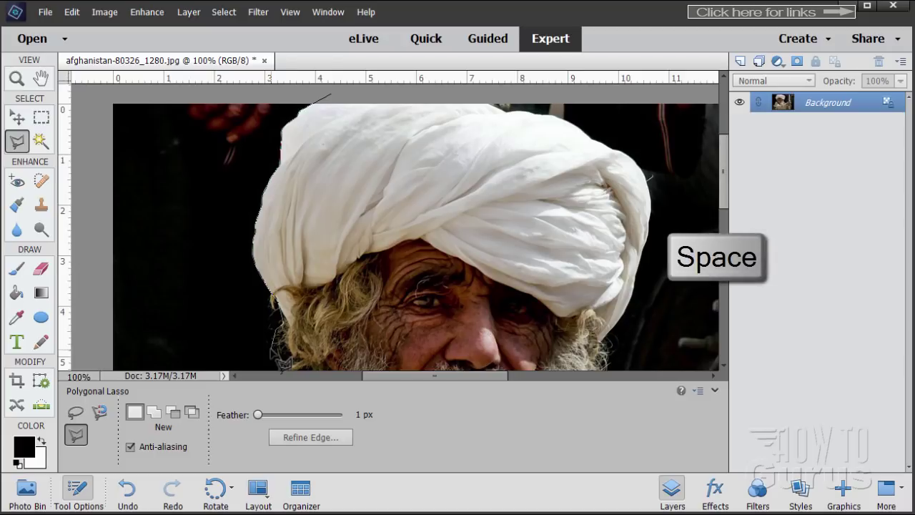
drag(269, 348, 266, 117)
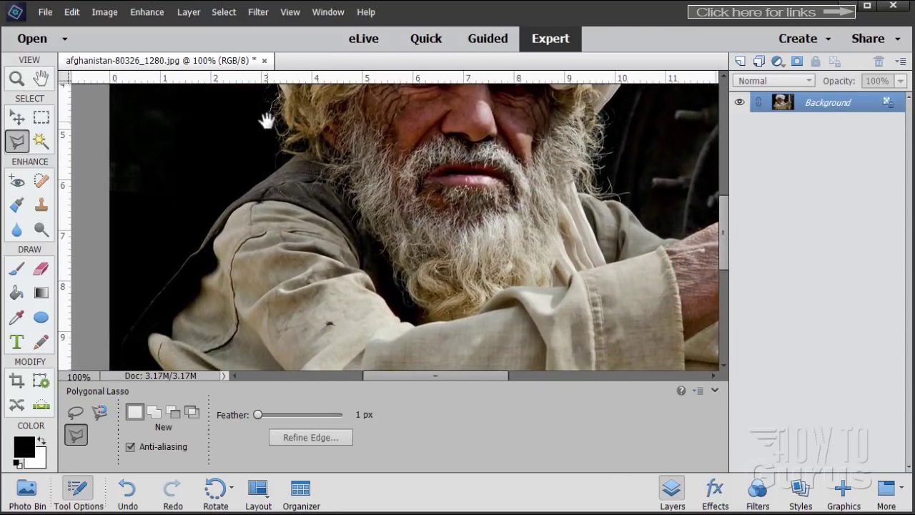
- Trace the lasso down the hairline, hair and shoulder to below the lower-left corner
click(274, 100)
click(271, 152)
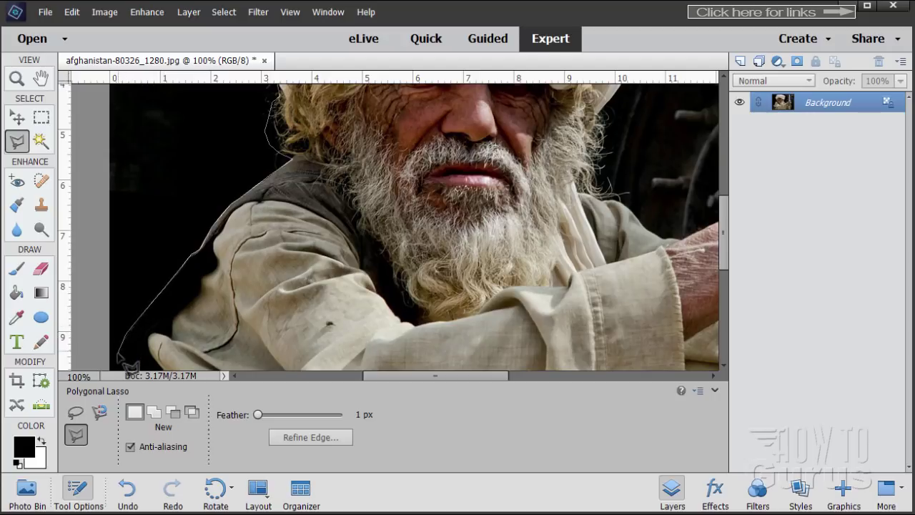
key(space)
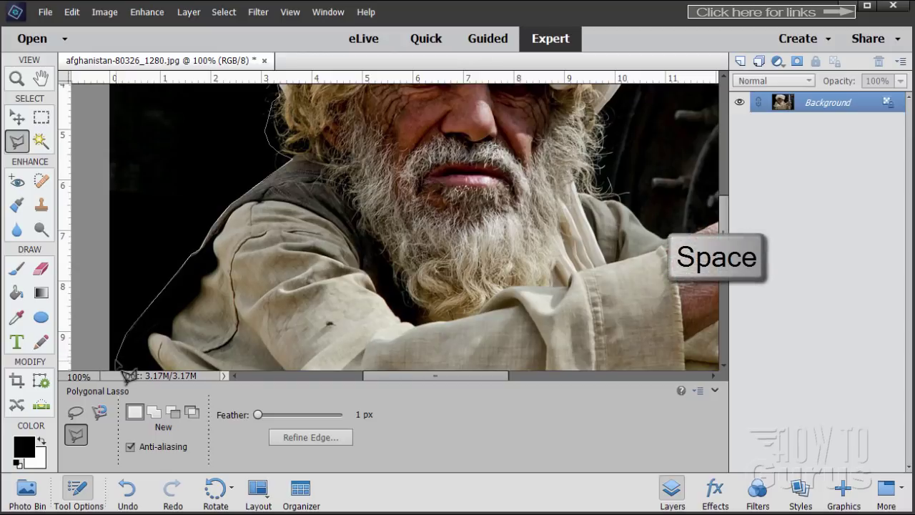
drag(127, 373, 138, 163)
click(141, 166)
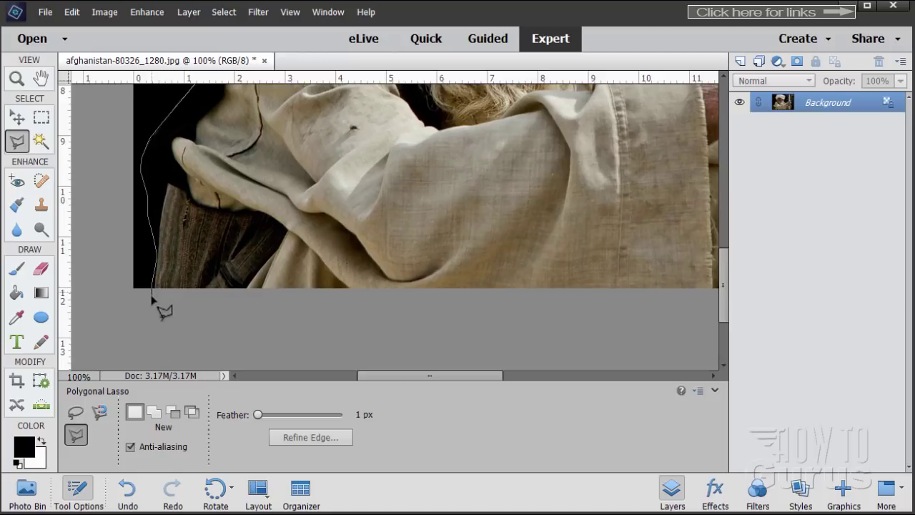
click(150, 298)
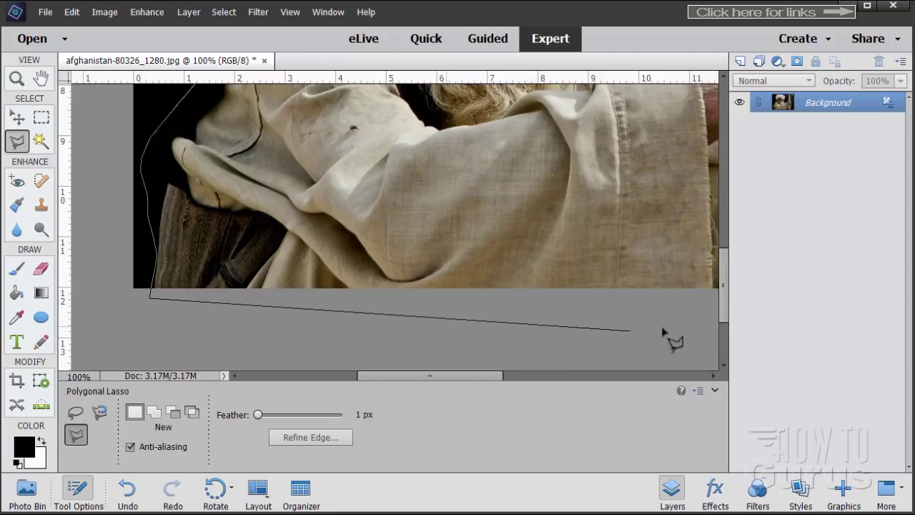
- Extend the outline along the bottom edge past the lower-right corner
key(space)
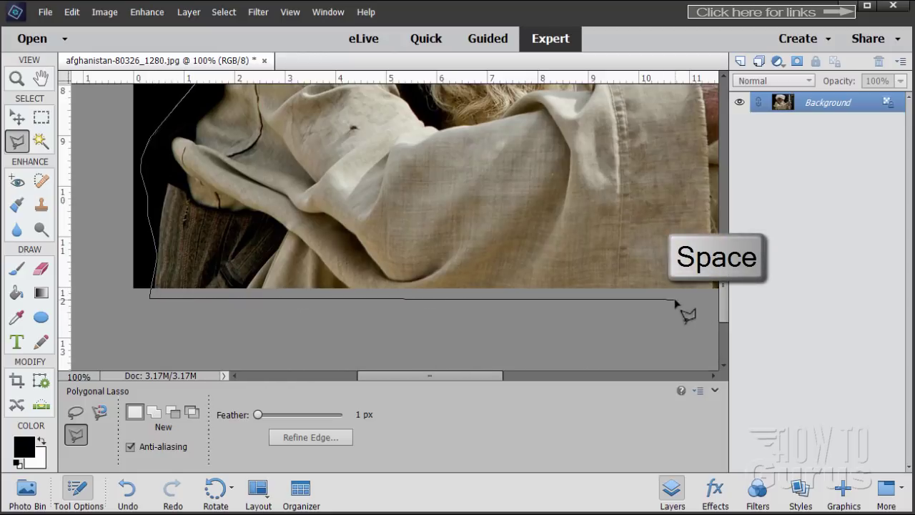
drag(675, 303, 100, 286)
click(460, 276)
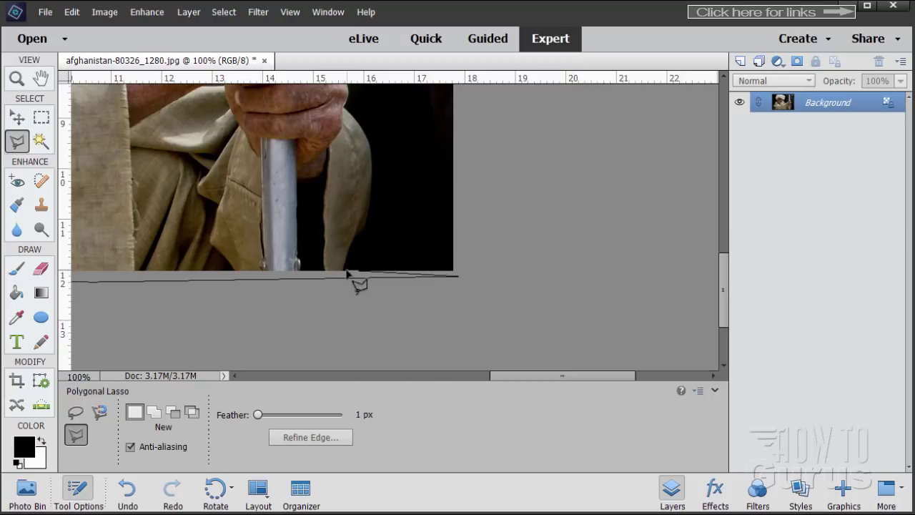
- Bring the outline back along the bottom and trace it up the coat edge by the walking stick
click(347, 271)
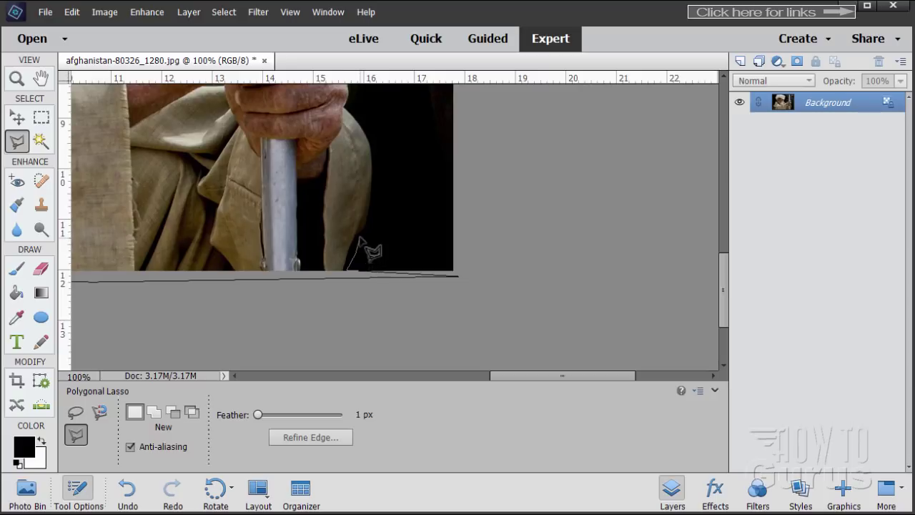
click(361, 239)
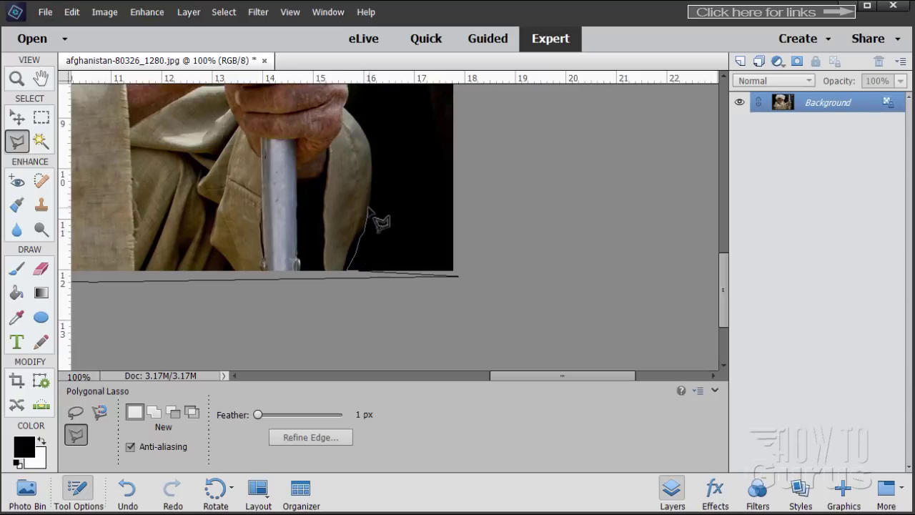
click(370, 207)
click(372, 176)
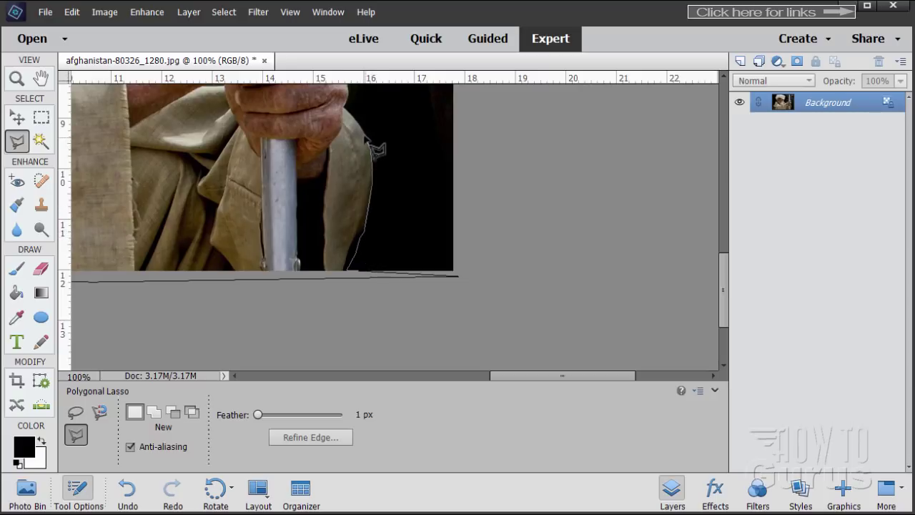
key(space)
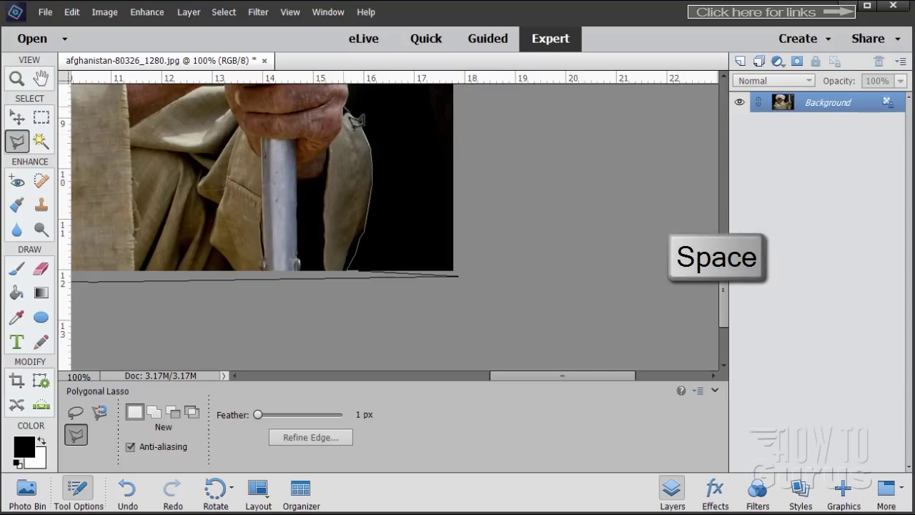
mouse_move(353, 120)
mouse_down()
mouse_move(327, 255)
mouse_move(357, 318)
mouse_up()
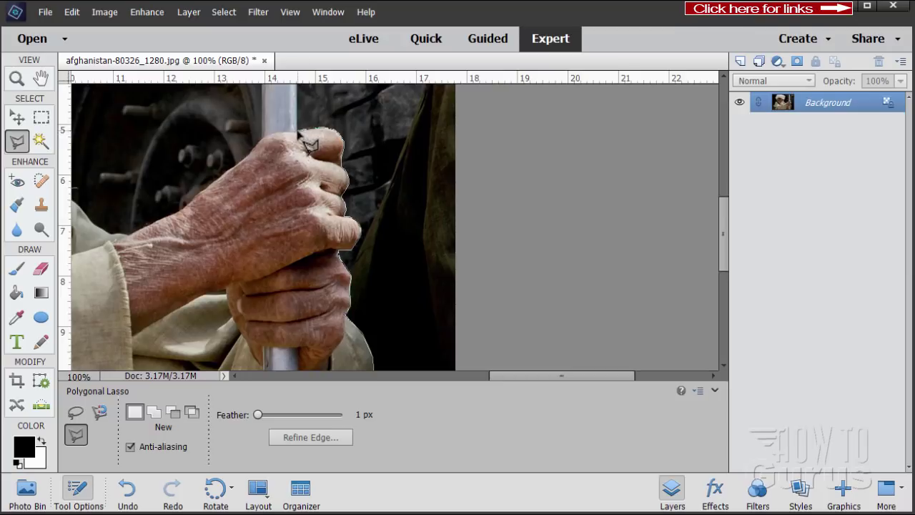
- Carry the outline across the stick's top above the photo's edge, then return toward the face
key(space)
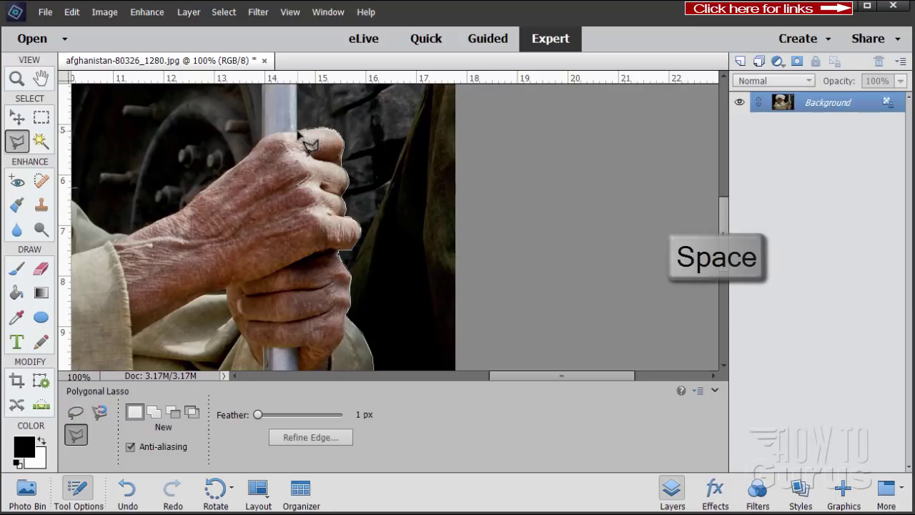
drag(298, 132, 307, 336)
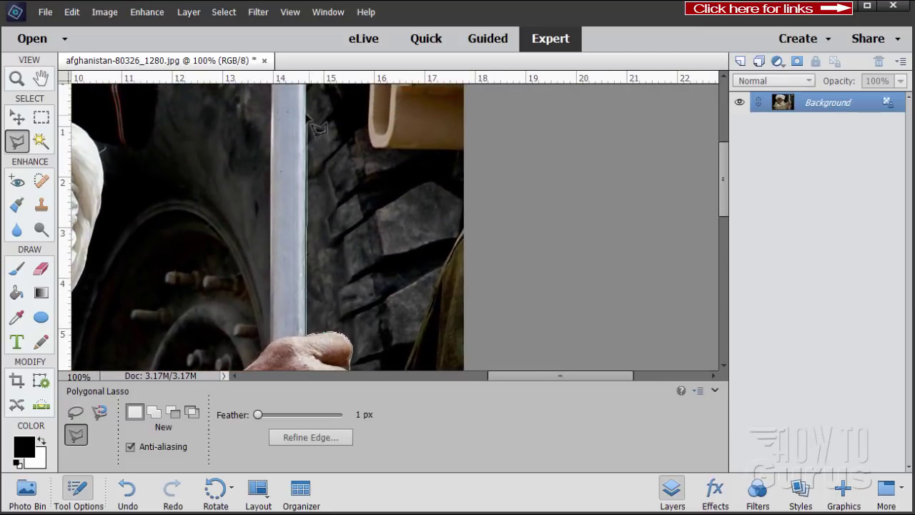
drag(305, 113, 301, 266)
click(295, 210)
click(256, 210)
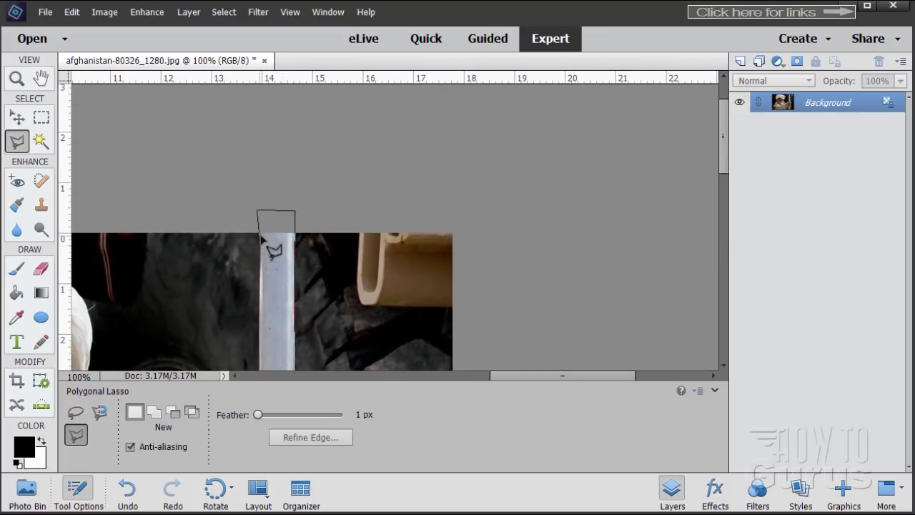
key(space)
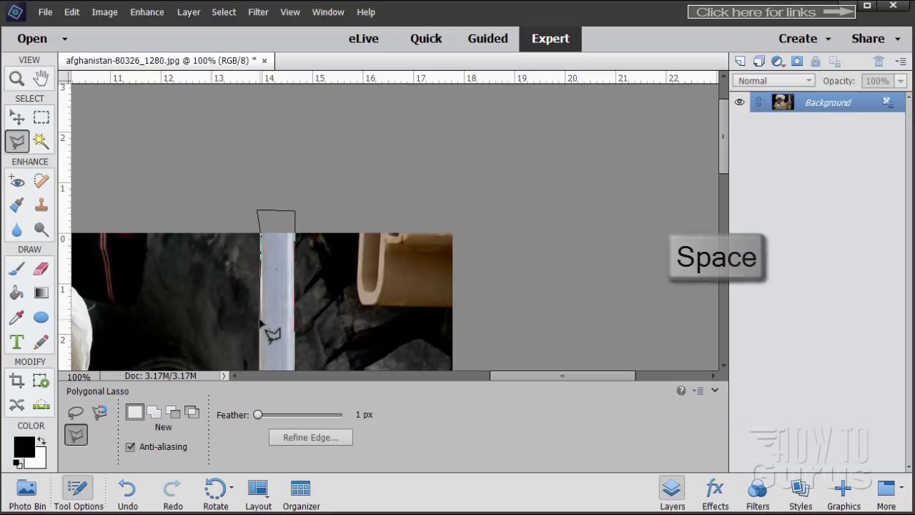
drag(257, 317, 267, 107)
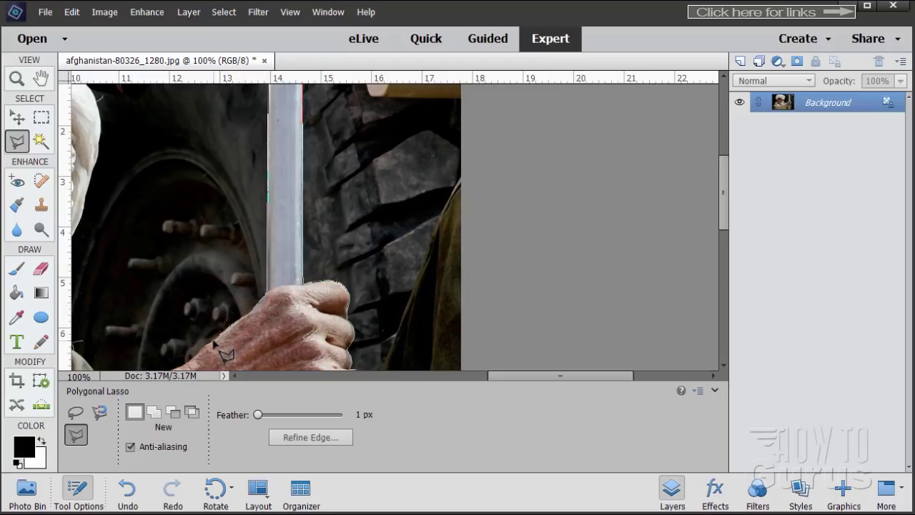
key(space)
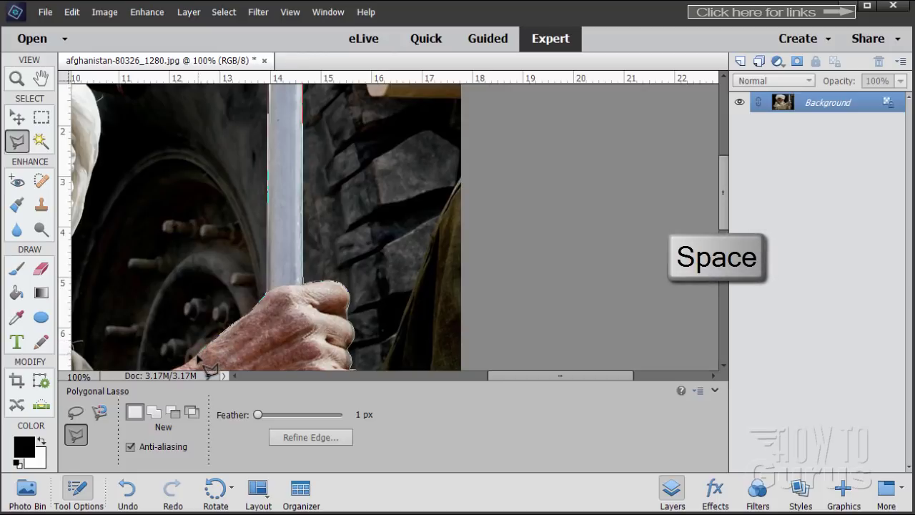
drag(201, 357, 333, 266)
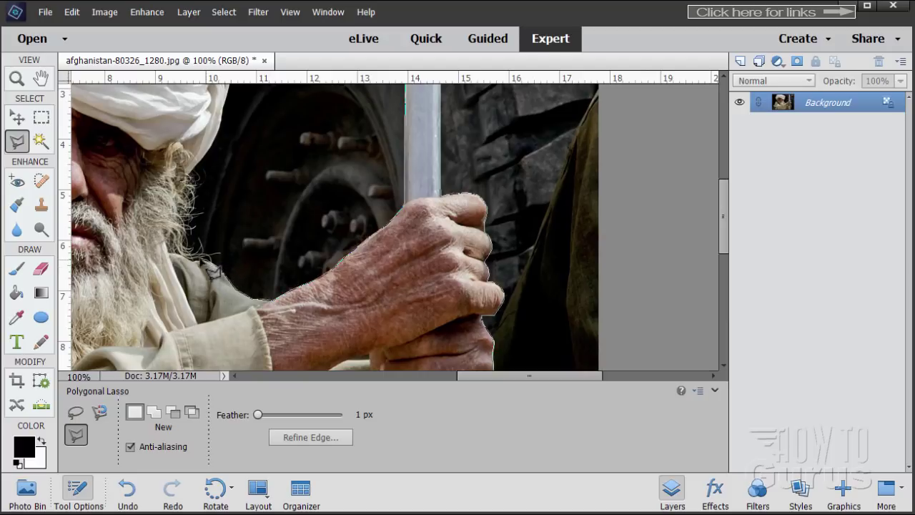
- Trace the lasso outline up the edge of the beard with four points
click(198, 230)
click(198, 210)
click(193, 188)
click(205, 163)
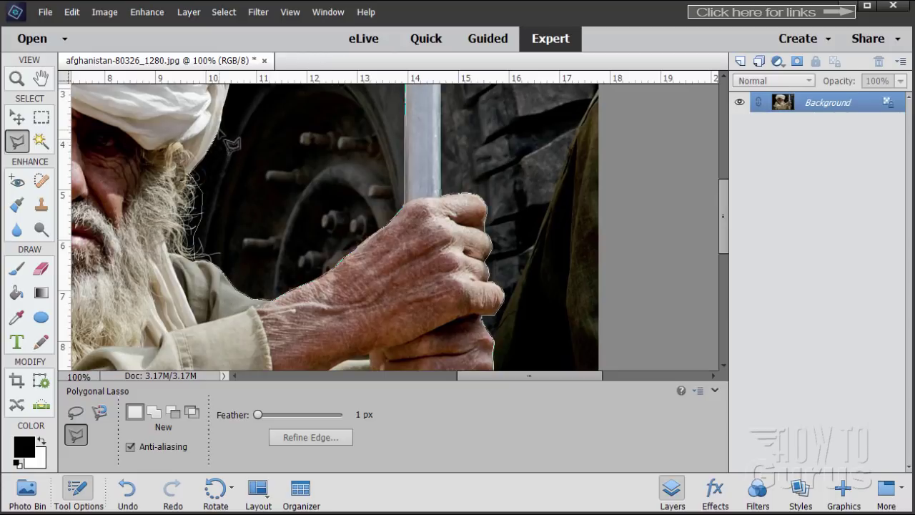
- Close the outline at its starting point atop the turban to select the man
key(space)
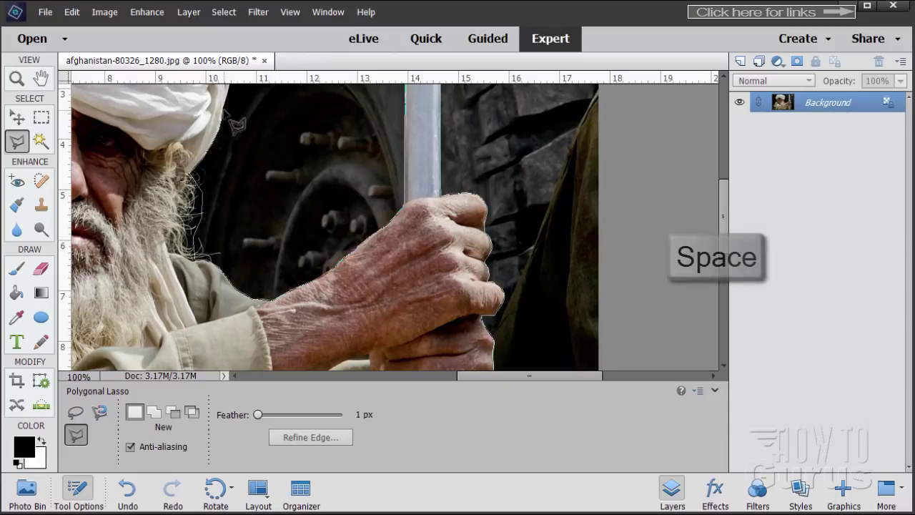
mouse_move(232, 120)
mouse_down()
mouse_move(213, 186)
mouse_move(203, 283)
mouse_move(373, 298)
mouse_up()
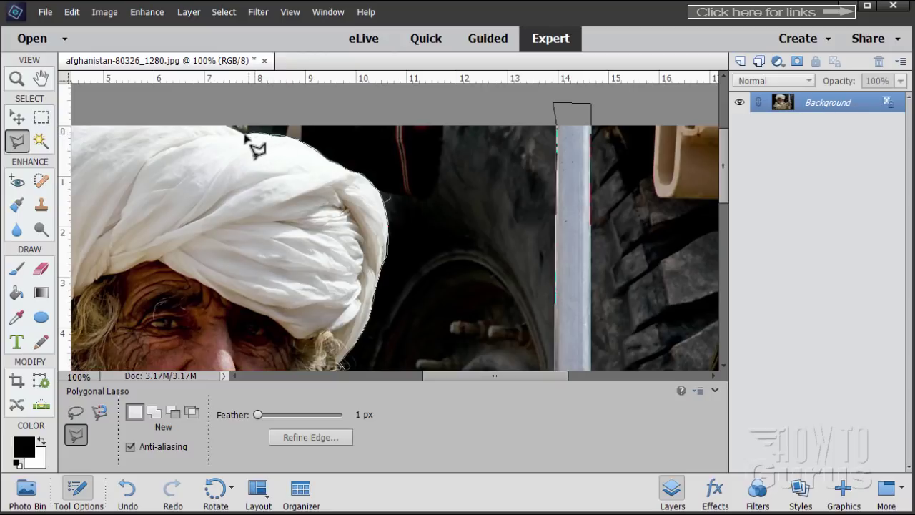
key(space)
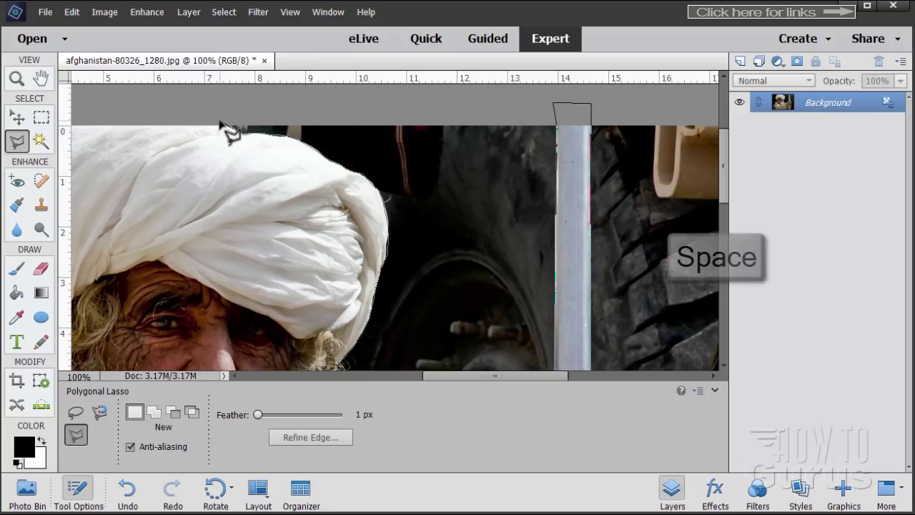
drag(218, 120, 535, 137)
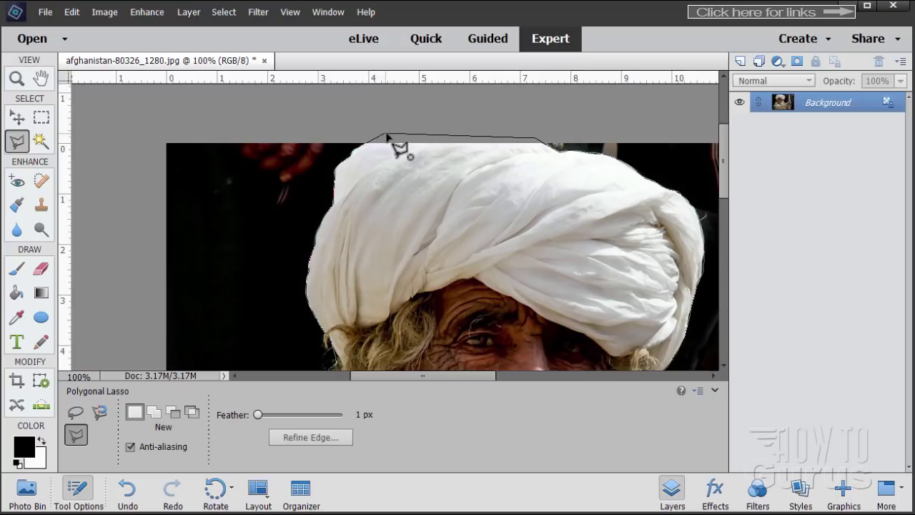
click(386, 135)
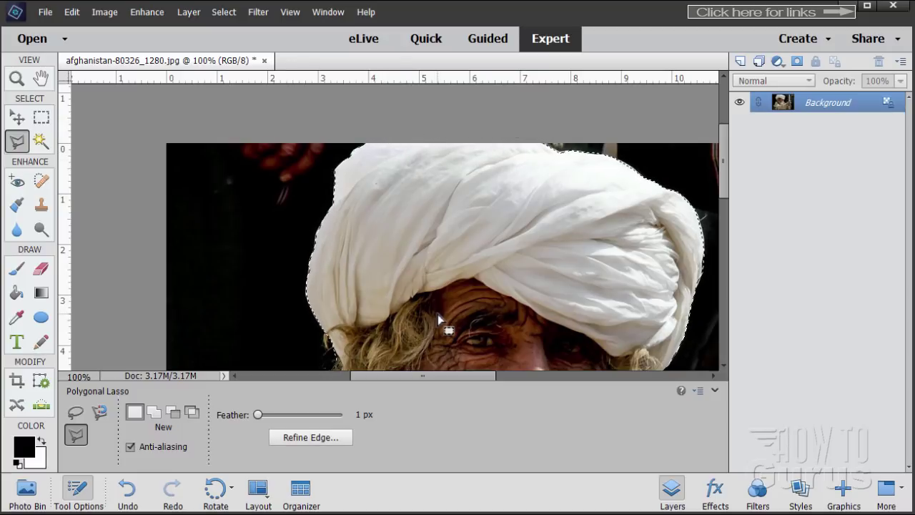
- Open Select > Refine Edge with the red Overlay preview
key(space)
drag(416, 327, 389, 188)
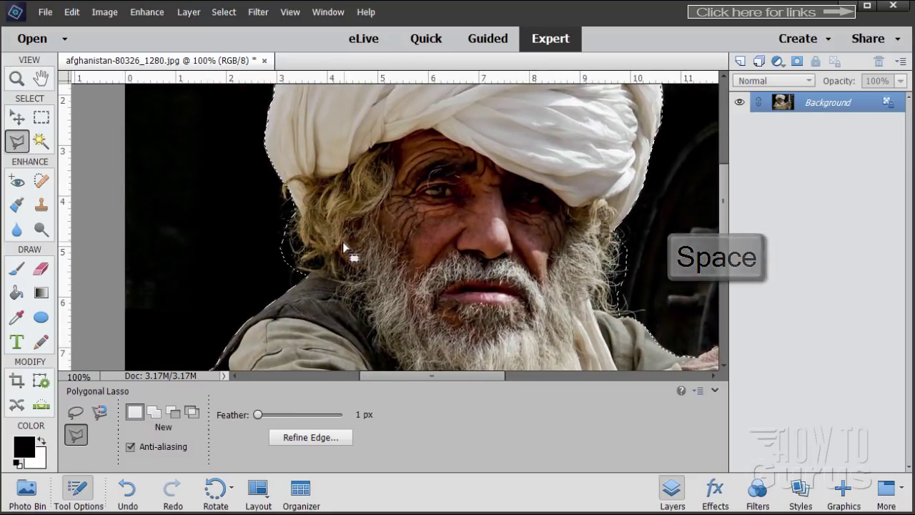
click(226, 12)
click(245, 134)
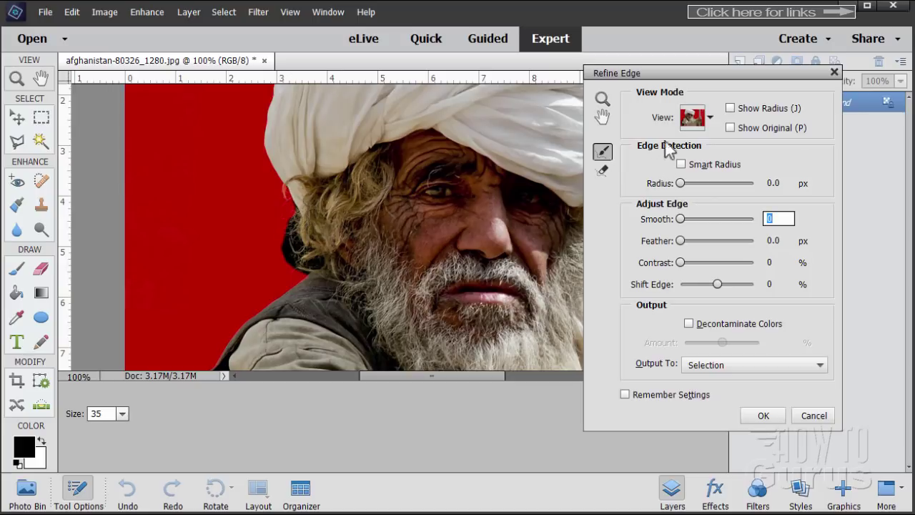
click(710, 120)
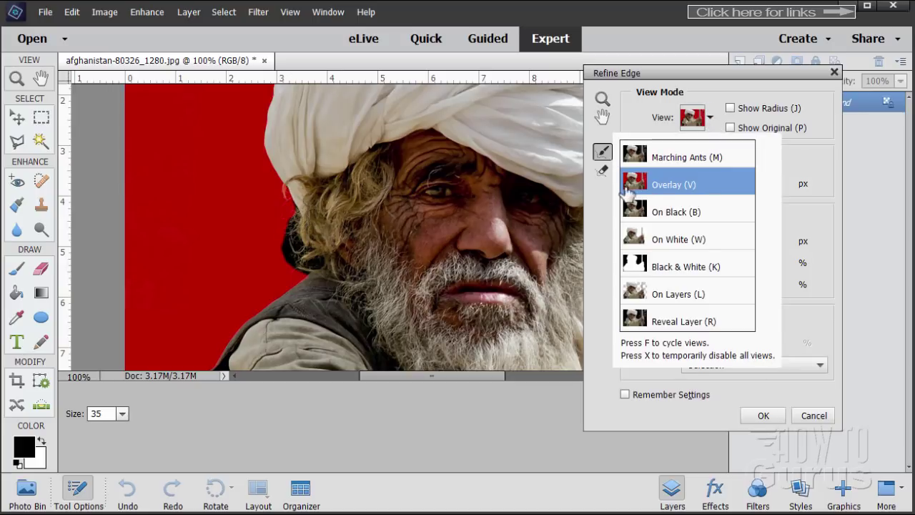
click(710, 119)
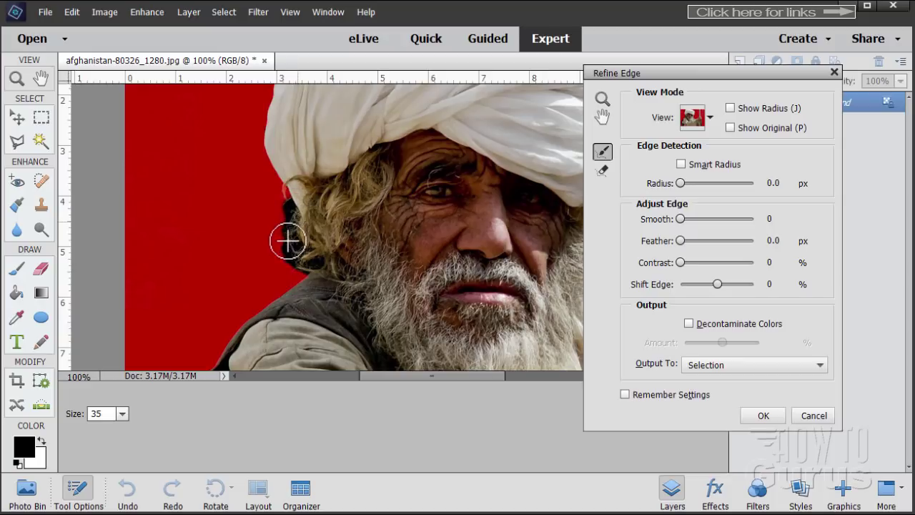
- Brush the Refine Radius tool along the hair edges on both sides to include stray strands
mouse_move(288, 243)
mouse_down()
mouse_move(317, 269)
mouse_move(388, 276)
mouse_up()
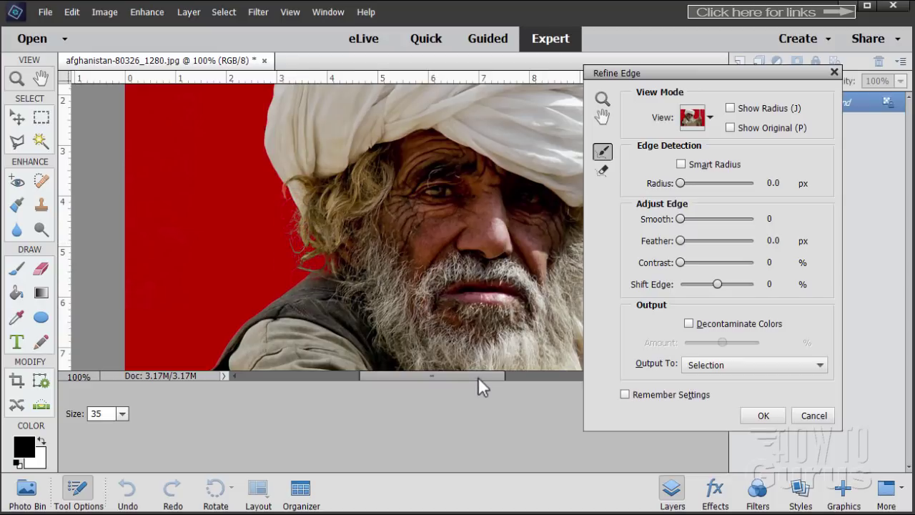
drag(478, 378, 530, 373)
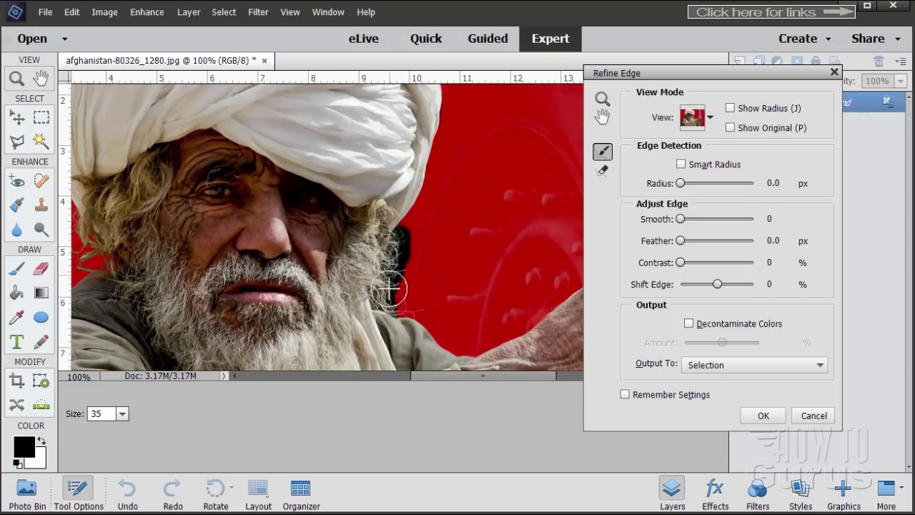
drag(390, 291, 402, 305)
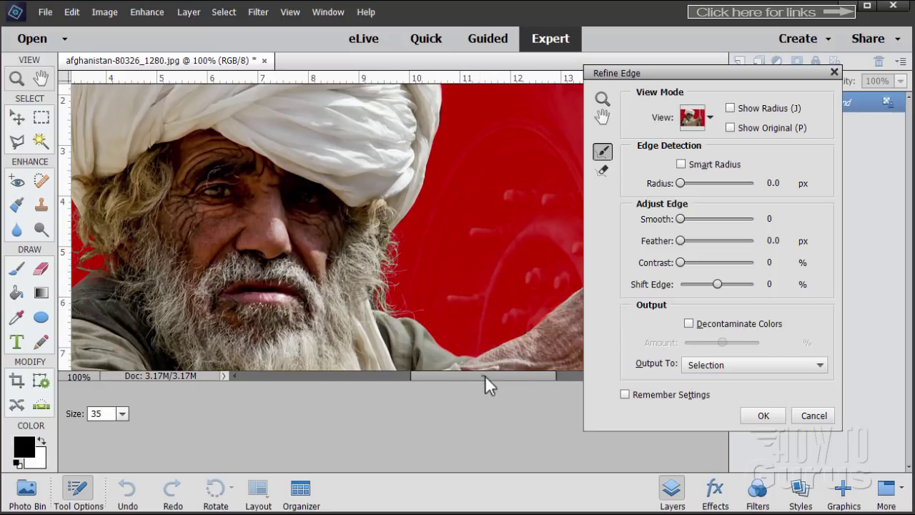
drag(485, 375, 456, 374)
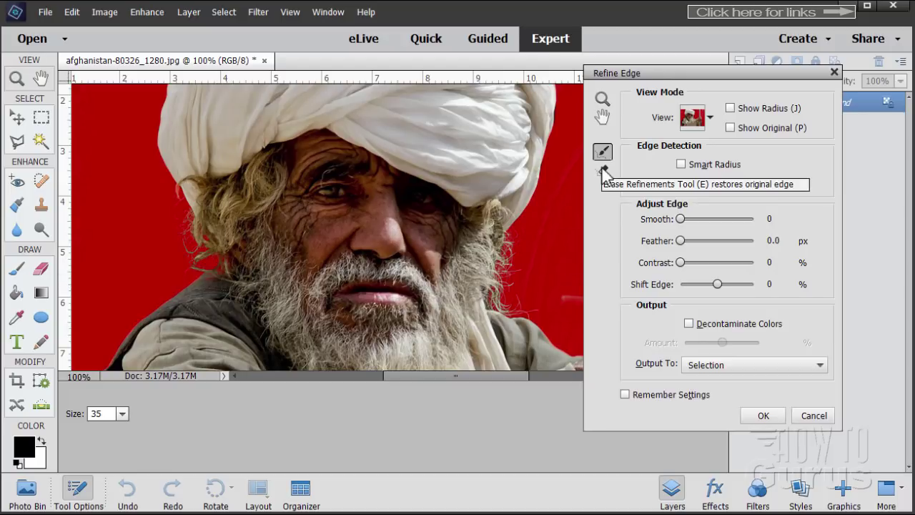
- Switch to the Erase Refinements tool in the Refine Edge dialog
click(603, 170)
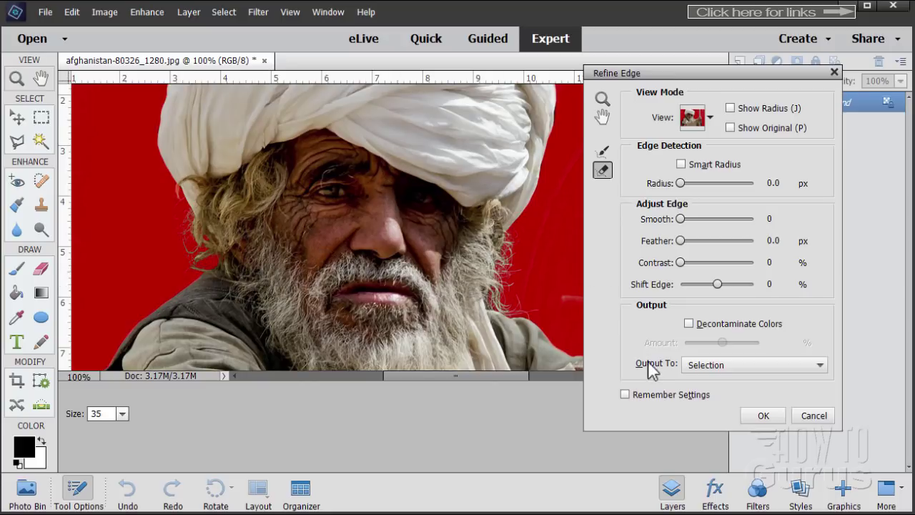
- Output the refined selection to a New Layer with Layer Mask and apply it
click(735, 366)
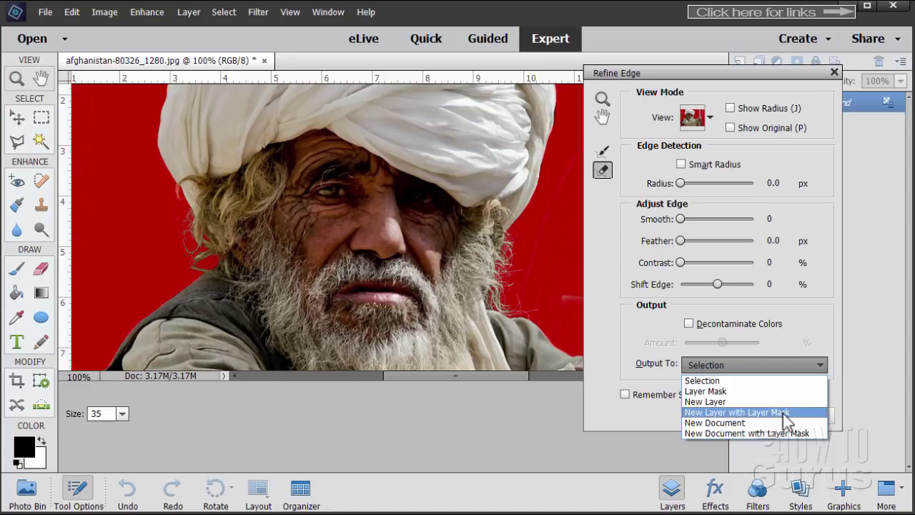
click(741, 413)
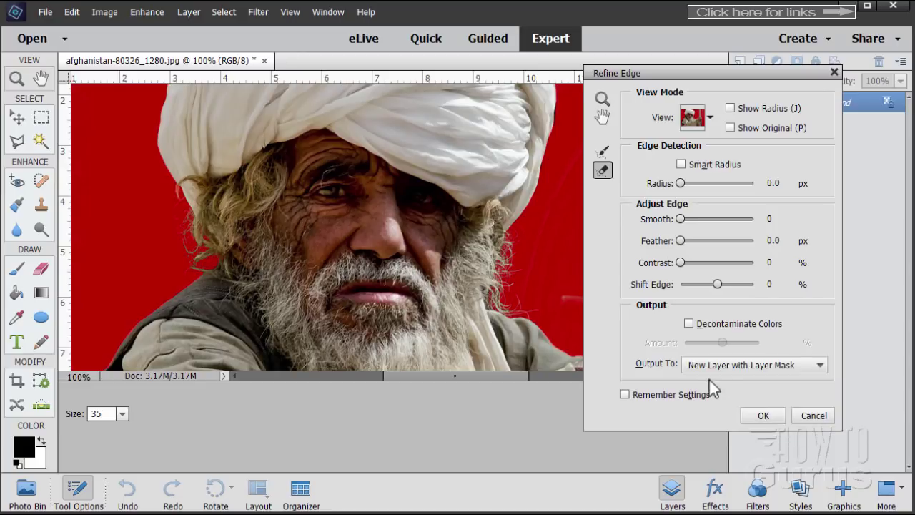
click(762, 416)
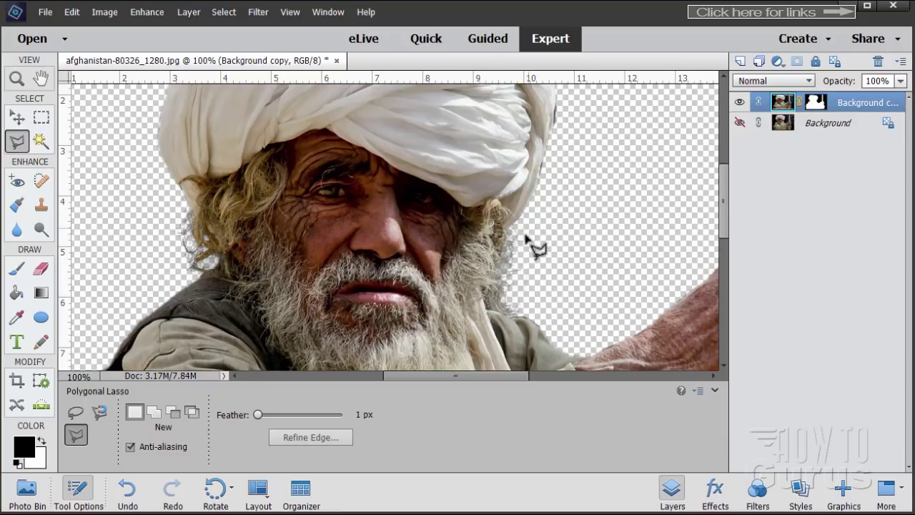
- Fit the whole image on screen and switch to the Move tool
click(17, 79)
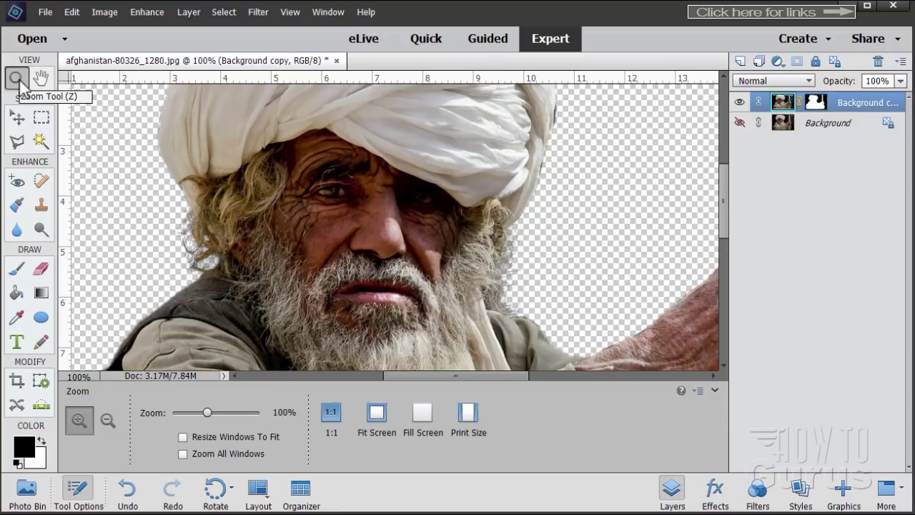
click(377, 415)
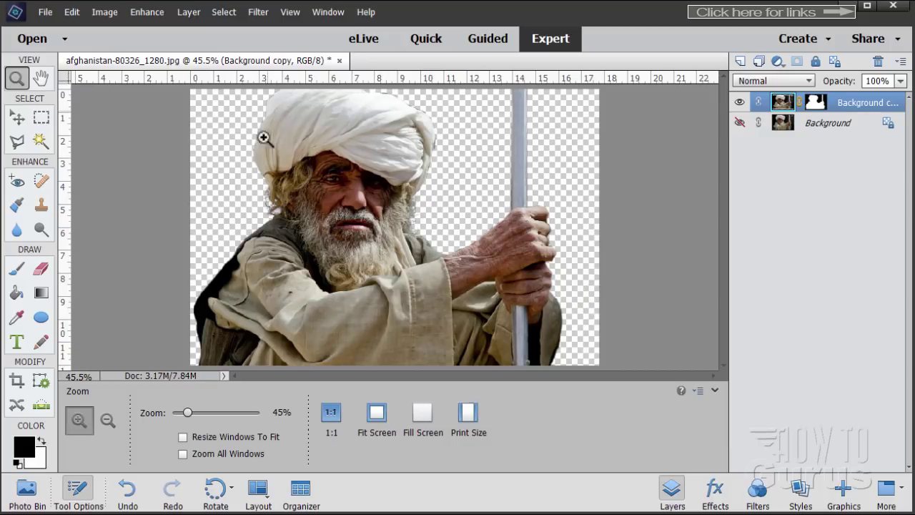
click(17, 120)
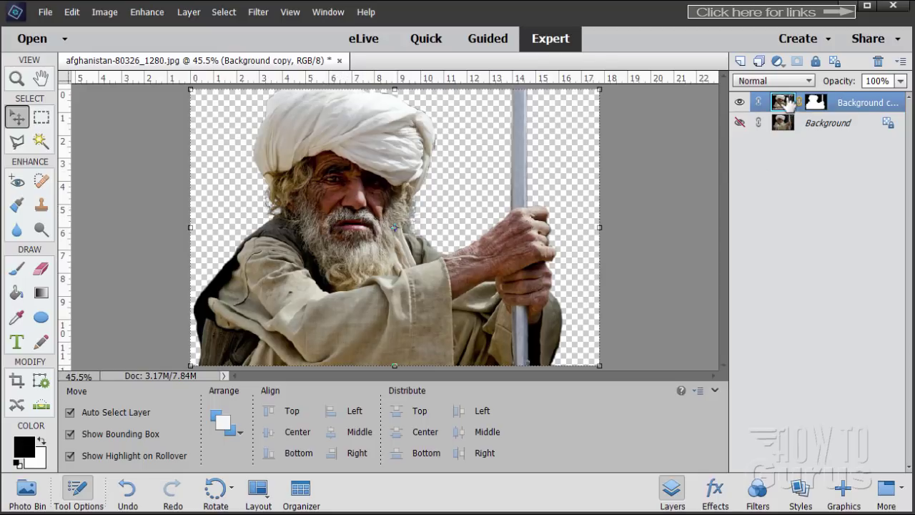
- Duplicate the cutout layer and apply Stylize > Find Edges to the copy for sketch-like line art
drag(789, 106, 742, 68)
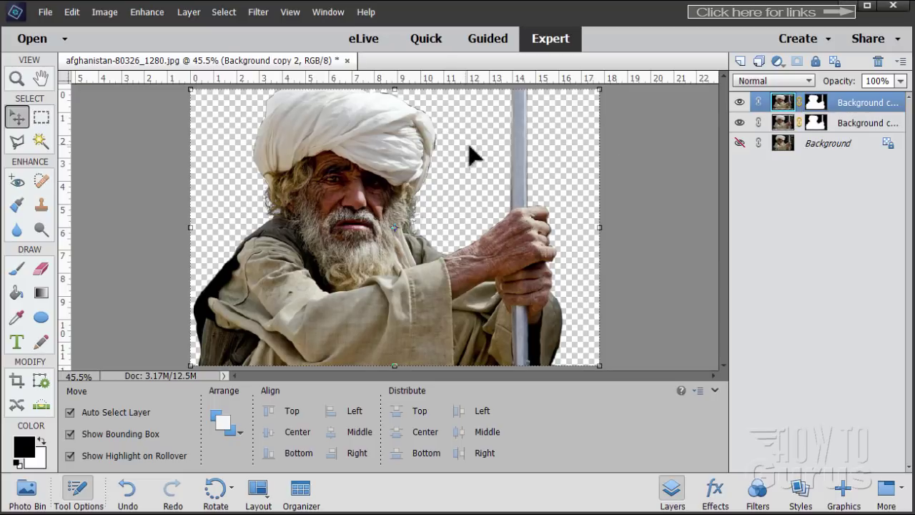
click(259, 13)
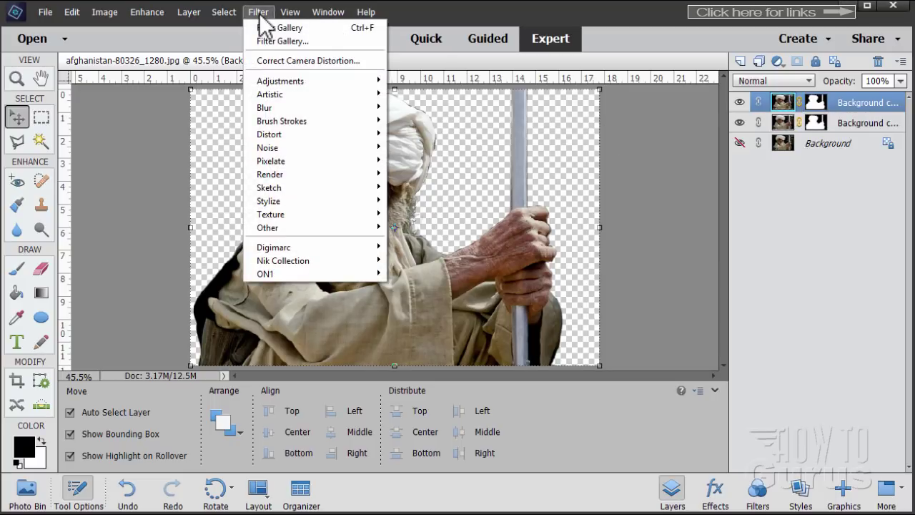
mouse_move(291, 202)
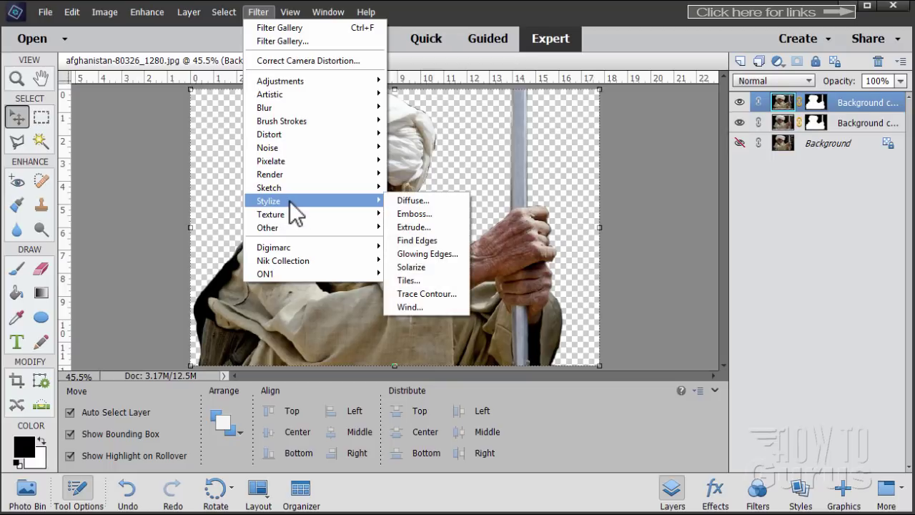
click(429, 240)
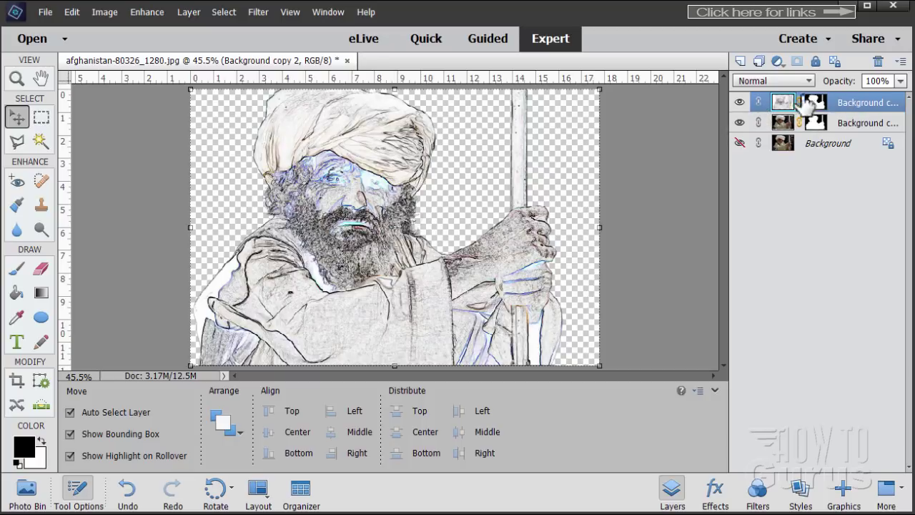
- Set Background copy 2's blend mode to Overlay
click(769, 80)
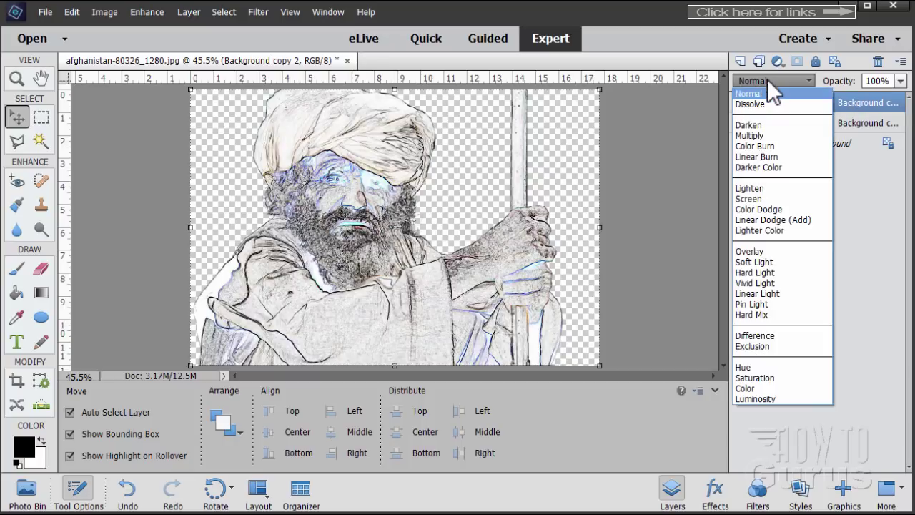
click(756, 251)
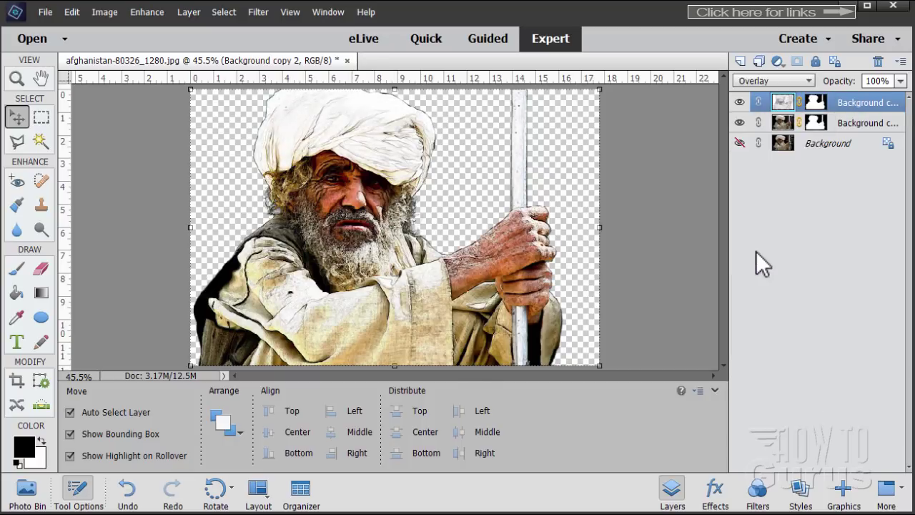
click(786, 105)
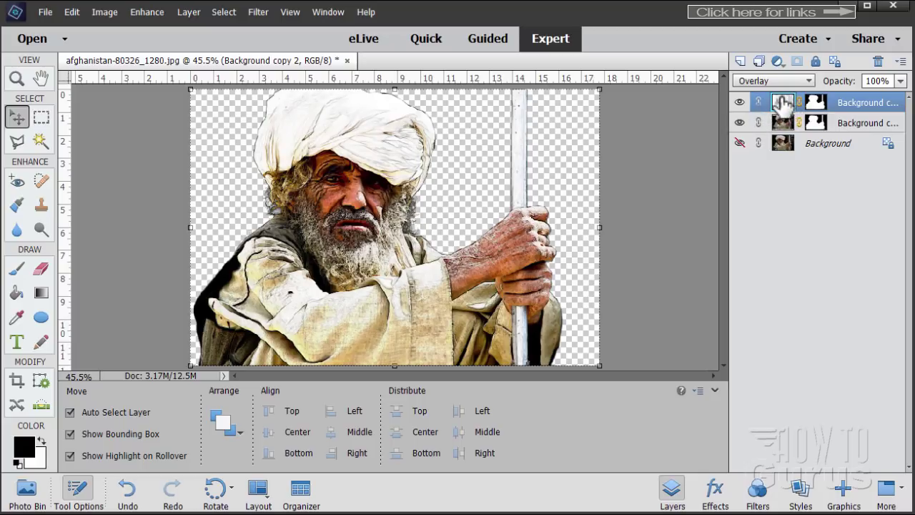
- Toggle the Overlay layer's visibility to compare the man with and without it
click(740, 102)
click(740, 103)
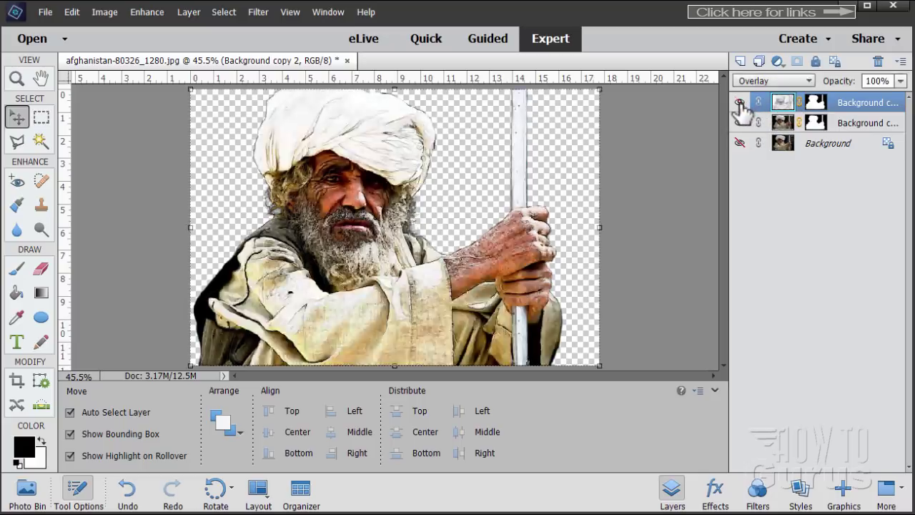
click(741, 103)
click(741, 104)
click(740, 103)
click(740, 103)
click(740, 103)
click(740, 103)
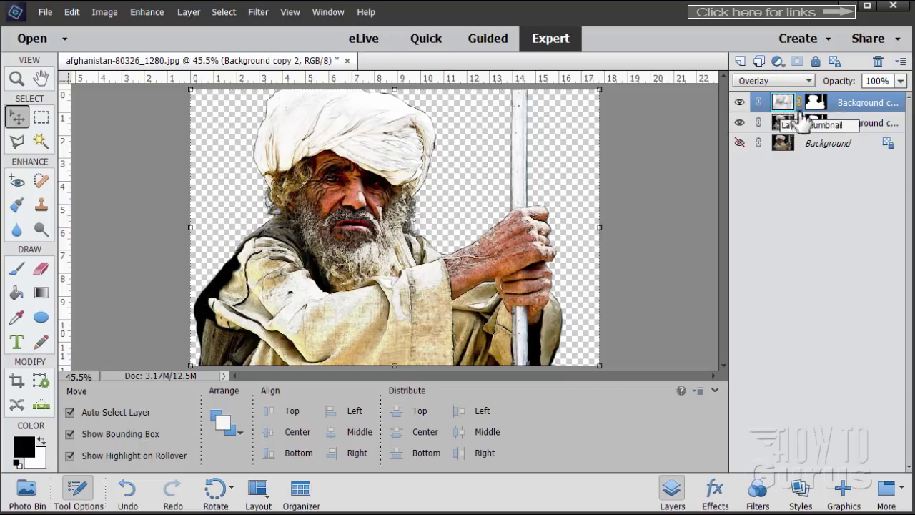
- Stamp visible layers into Layer 1 with Ctrl+Shift+Alt+E, then toggle layer visibility to verify
key(ctrl+shift+alt+e)
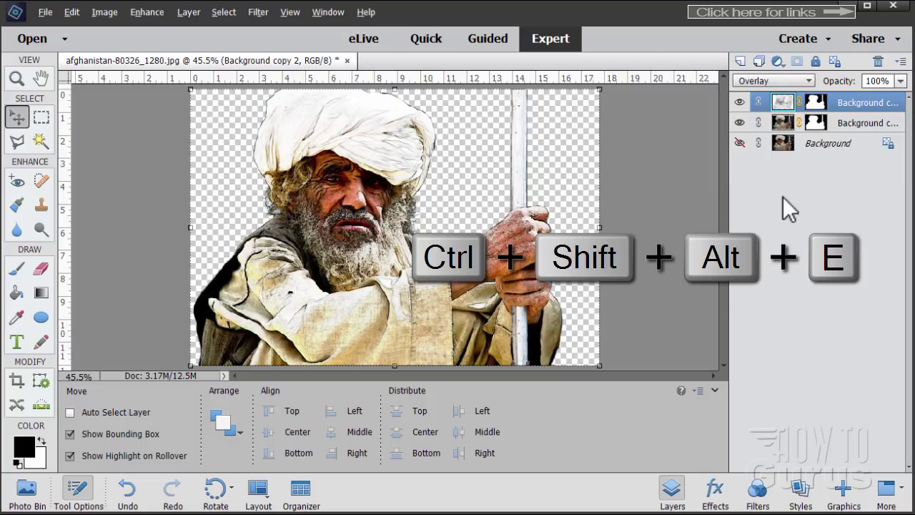
key(ctrl+shift+alt+e)
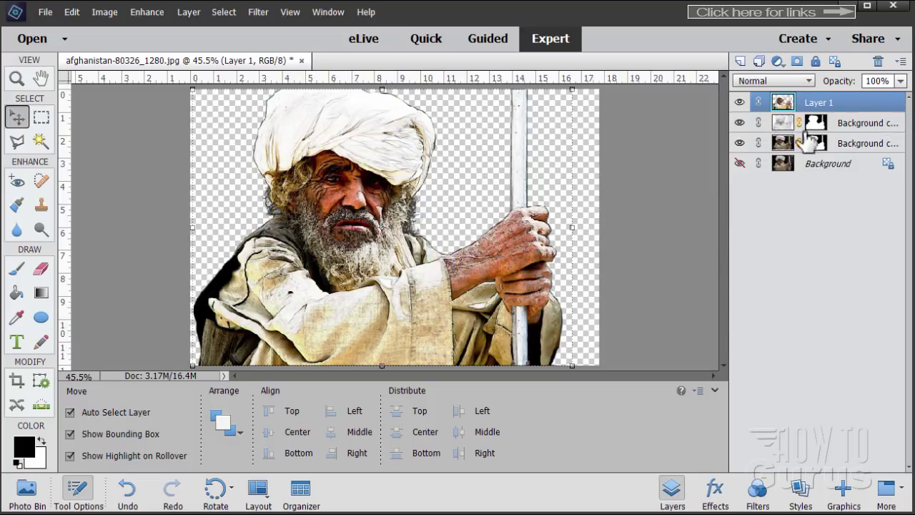
click(740, 123)
click(740, 142)
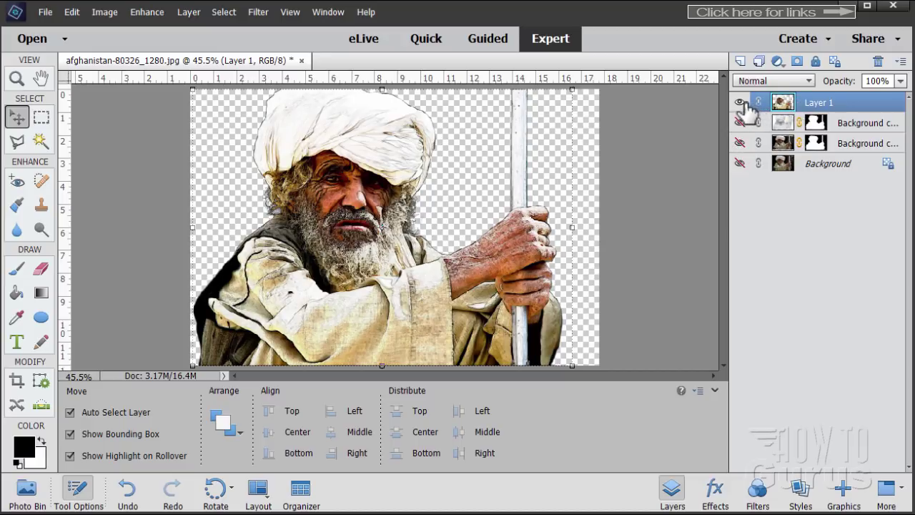
click(741, 102)
click(740, 102)
click(740, 102)
click(741, 102)
click(740, 123)
click(740, 142)
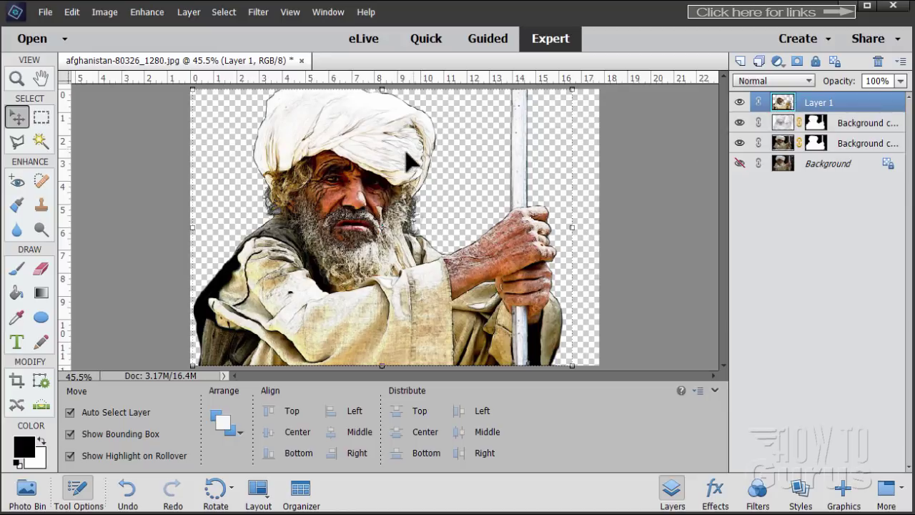
- Apply Paint Daubs from the Filter Gallery at brush size 8, sharpness 7, Simple
click(259, 13)
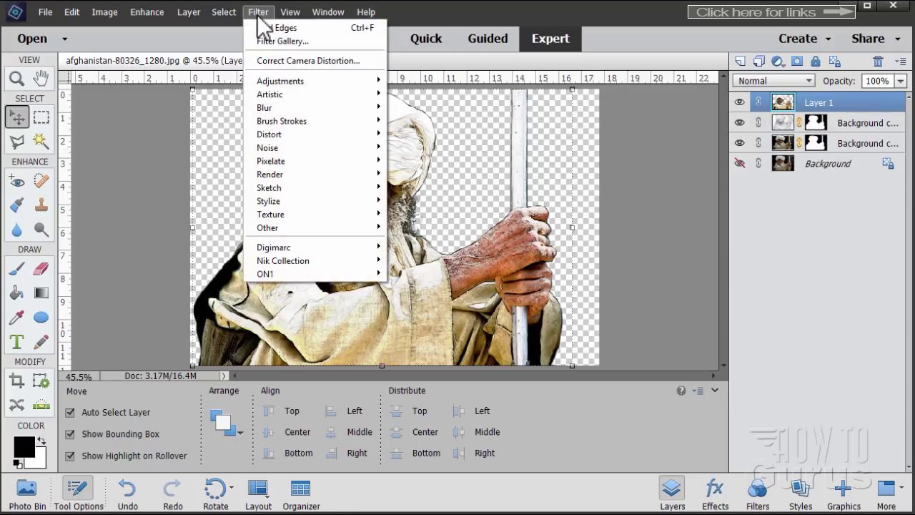
click(276, 41)
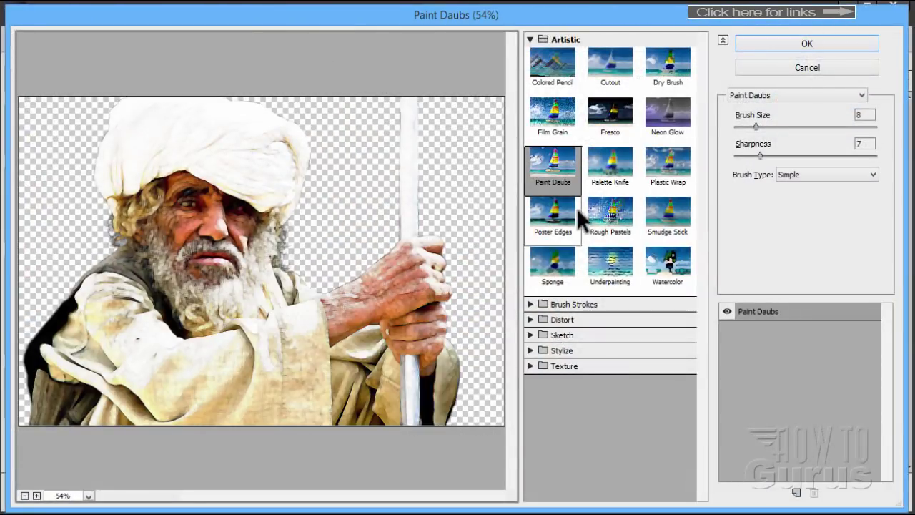
click(530, 39)
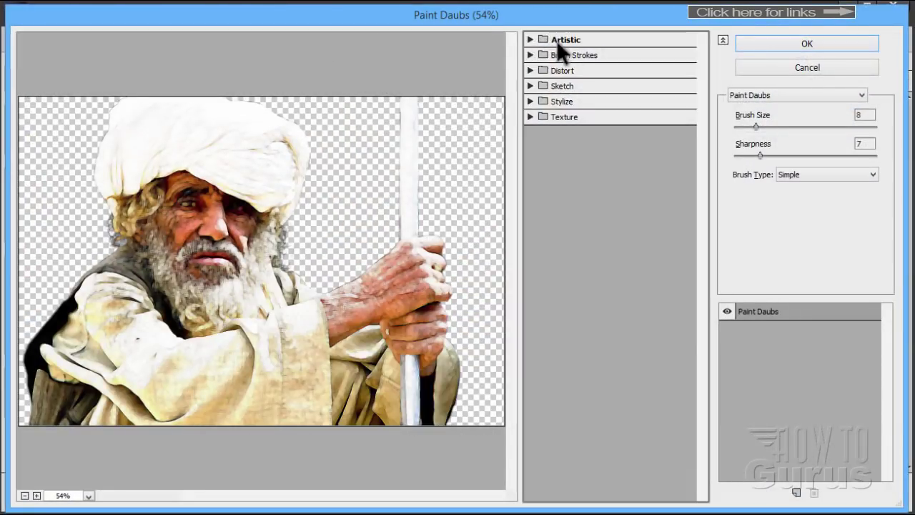
click(531, 39)
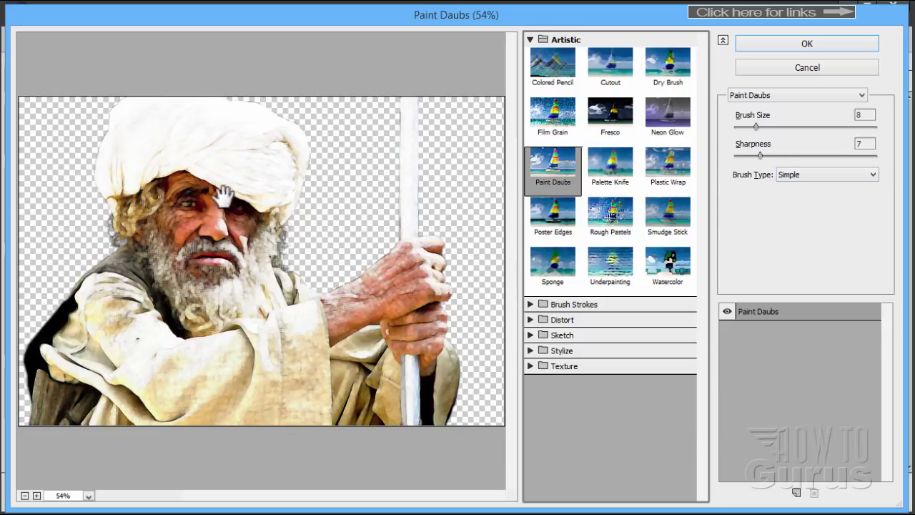
click(726, 311)
click(727, 311)
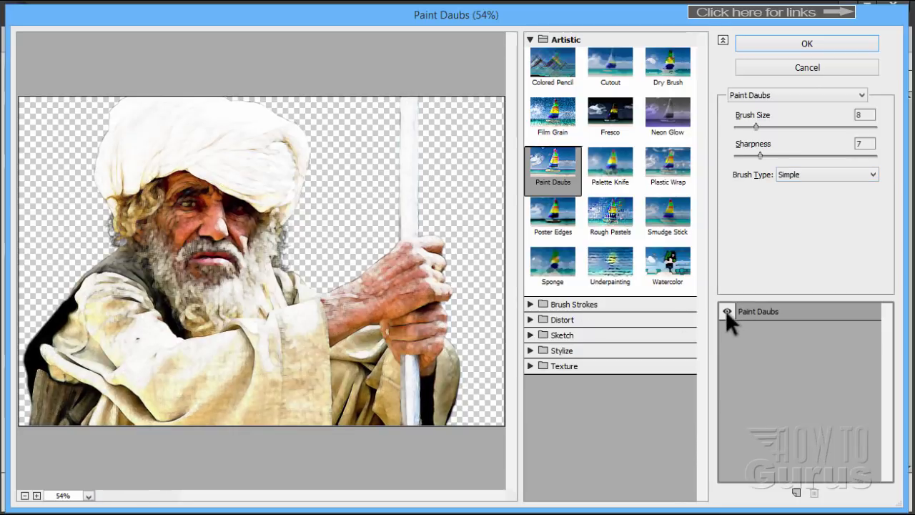
click(727, 311)
click(727, 311)
click(727, 311)
click(727, 310)
click(801, 43)
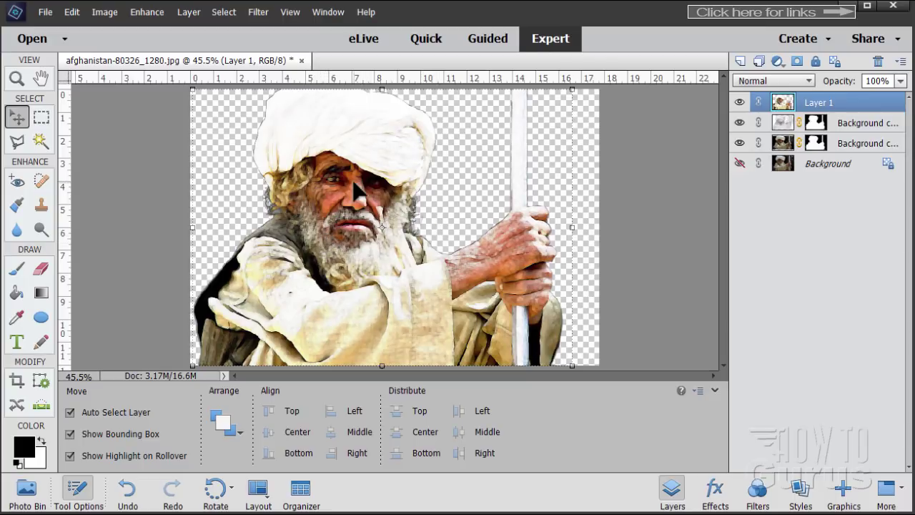
- Set Layer 1's blend mode to Hard Light at 100% opacity
click(779, 81)
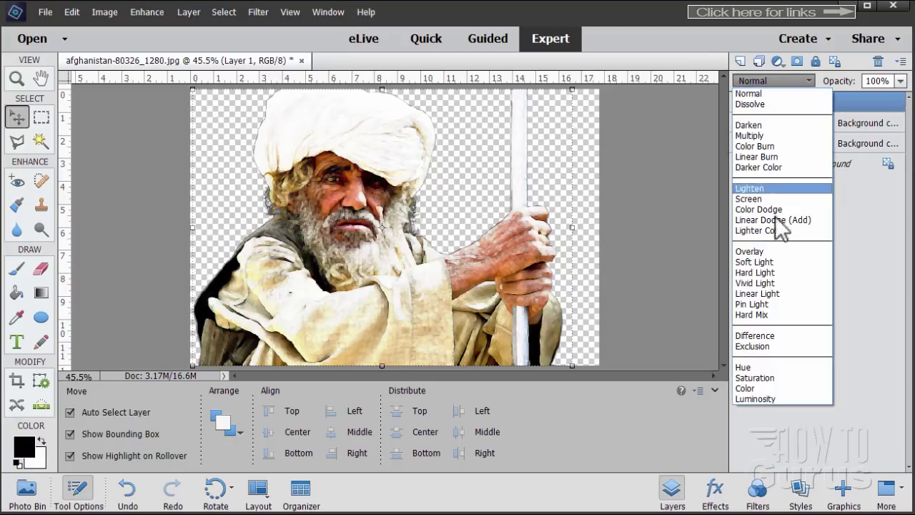
click(759, 273)
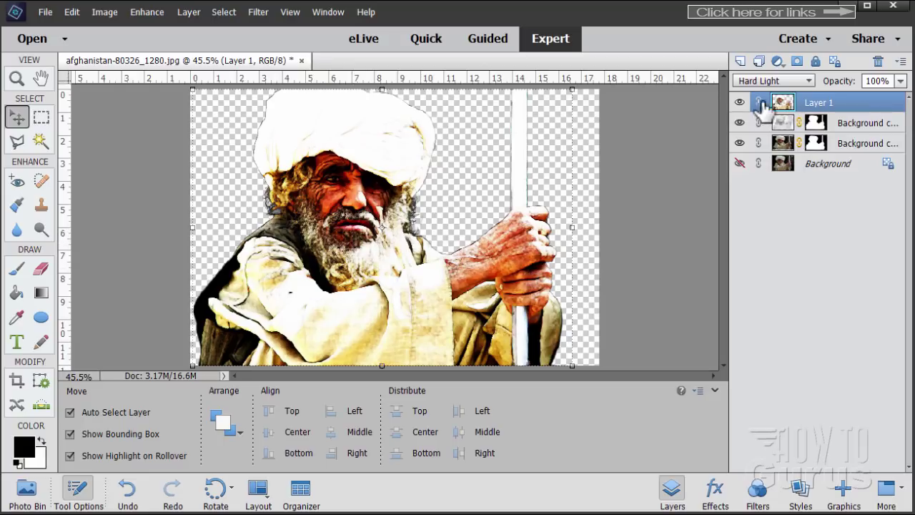
drag(820, 105, 794, 107)
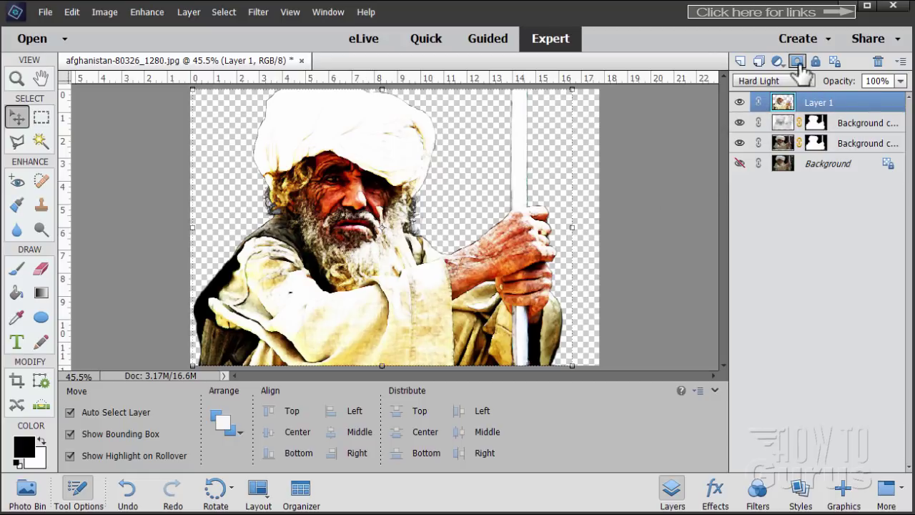
- Add a layer mask to Layer 1 and paint it black over the turban and left shoulder
click(798, 62)
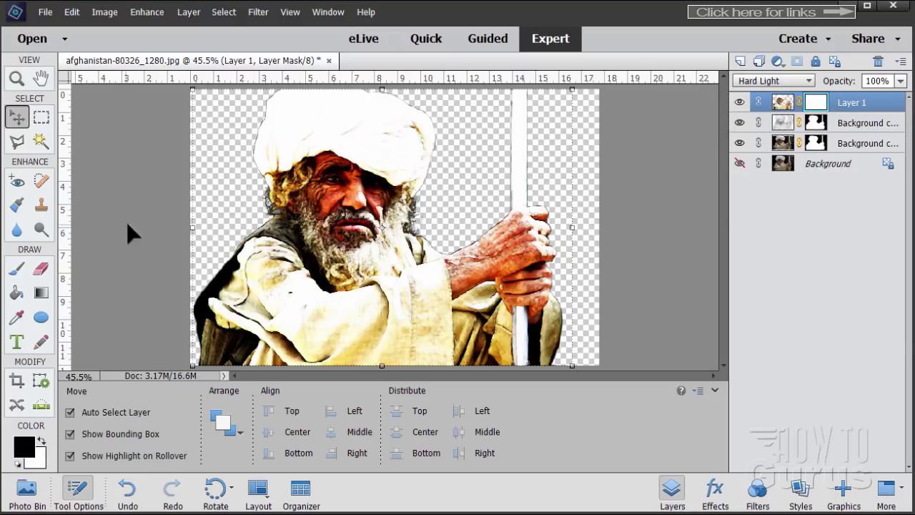
click(17, 268)
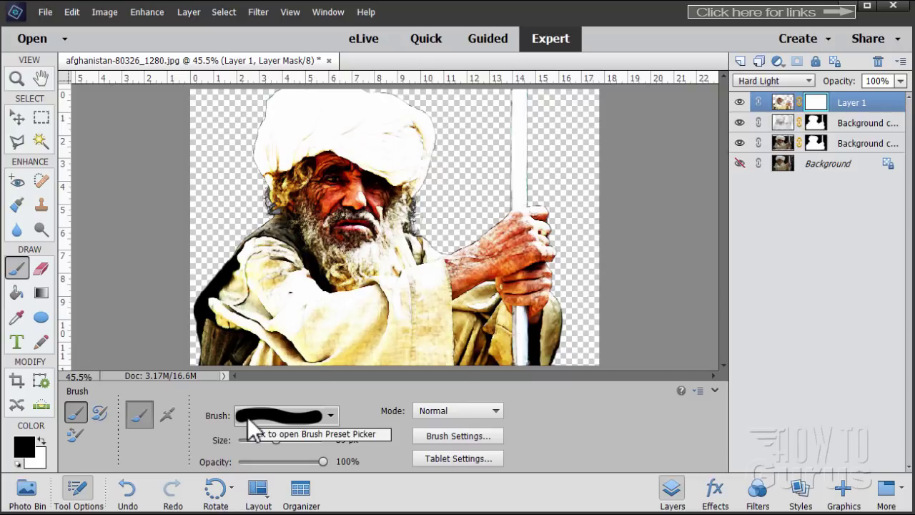
click(332, 414)
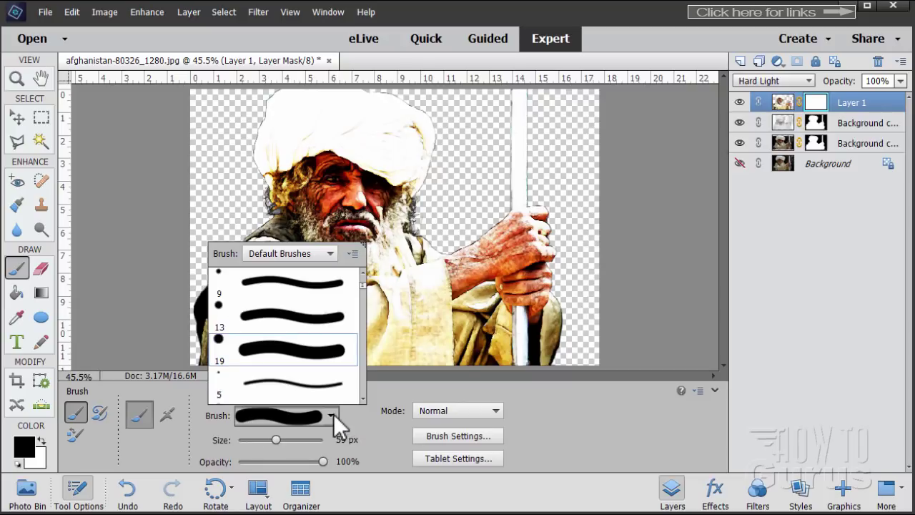
click(380, 443)
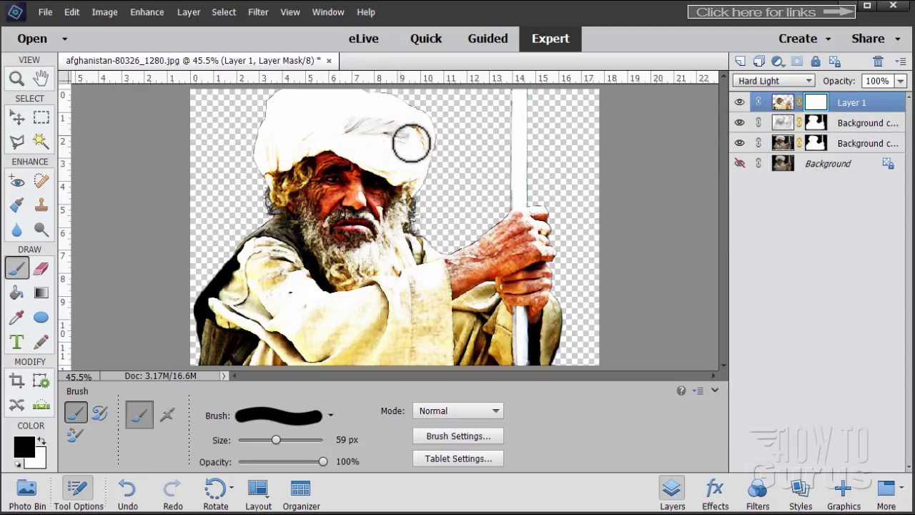
mouse_move(387, 137)
mouse_down()
mouse_move(345, 136)
mouse_move(397, 168)
mouse_move(419, 154)
mouse_move(413, 174)
mouse_move(422, 133)
mouse_move(409, 120)
mouse_move(362, 97)
mouse_move(397, 116)
mouse_move(337, 104)
mouse_move(284, 119)
mouse_move(311, 104)
mouse_move(362, 105)
mouse_move(299, 97)
mouse_move(267, 110)
mouse_move(341, 120)
mouse_move(283, 126)
mouse_move(298, 132)
mouse_move(343, 123)
mouse_move(265, 168)
mouse_move(270, 116)
mouse_move(283, 156)
mouse_move(296, 98)
mouse_up()
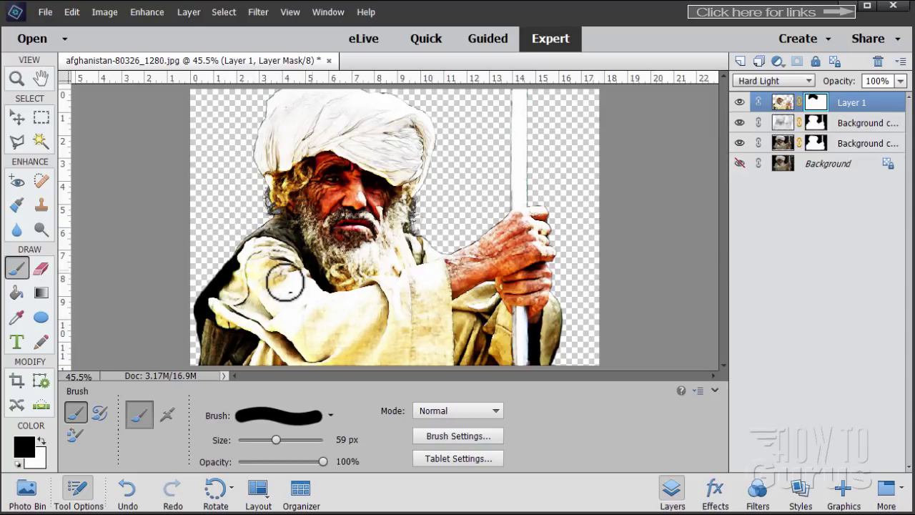
mouse_move(275, 247)
mouse_down()
mouse_move(304, 286)
mouse_move(252, 251)
mouse_move(227, 301)
mouse_move(244, 262)
mouse_move(246, 286)
mouse_move(277, 300)
mouse_move(302, 289)
mouse_move(318, 297)
mouse_move(310, 288)
mouse_move(287, 293)
mouse_move(268, 324)
mouse_move(239, 252)
mouse_move(285, 331)
mouse_move(255, 361)
mouse_move(235, 364)
mouse_move(301, 347)
mouse_move(288, 324)
mouse_move(323, 300)
mouse_move(365, 300)
mouse_move(358, 295)
mouse_move(430, 271)
mouse_move(415, 239)
mouse_move(438, 270)
mouse_move(402, 296)
mouse_move(351, 311)
mouse_move(408, 323)
mouse_move(426, 352)
mouse_move(442, 355)
mouse_move(433, 313)
mouse_move(412, 314)
mouse_move(428, 336)
mouse_move(429, 277)
mouse_move(437, 274)
mouse_move(445, 318)
mouse_move(482, 293)
mouse_move(508, 324)
mouse_move(474, 307)
mouse_move(497, 350)
mouse_move(504, 333)
mouse_move(504, 358)
mouse_move(445, 356)
mouse_move(552, 331)
mouse_move(556, 306)
mouse_move(550, 350)
mouse_move(562, 298)
mouse_move(557, 313)
mouse_move(488, 365)
mouse_up()
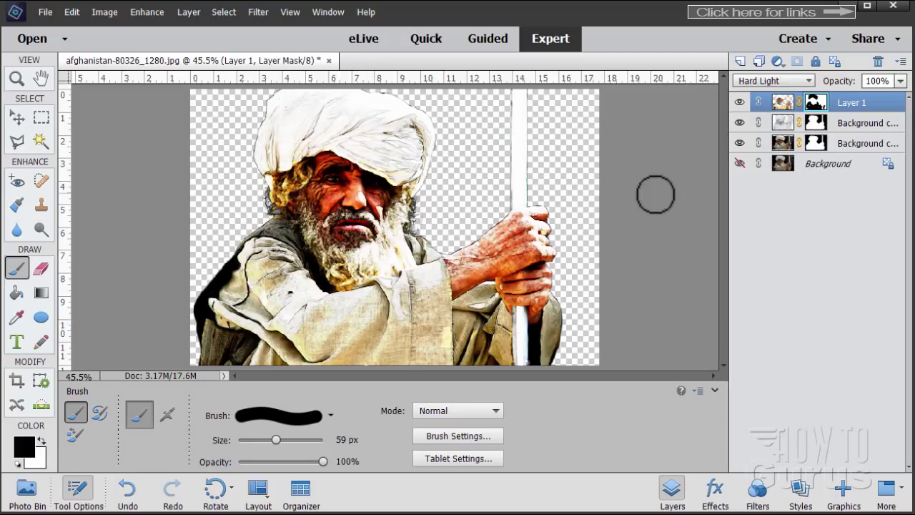
right_click(817, 104)
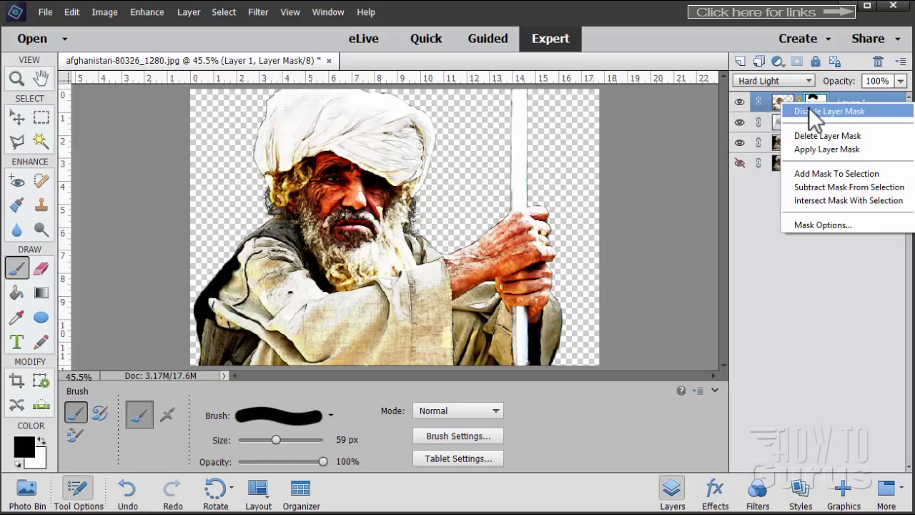
click(810, 110)
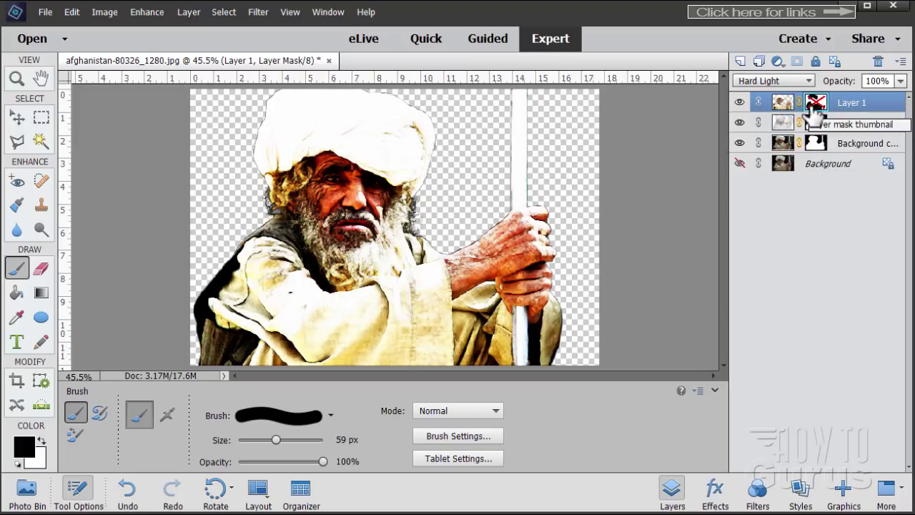
right_click(815, 106)
click(818, 118)
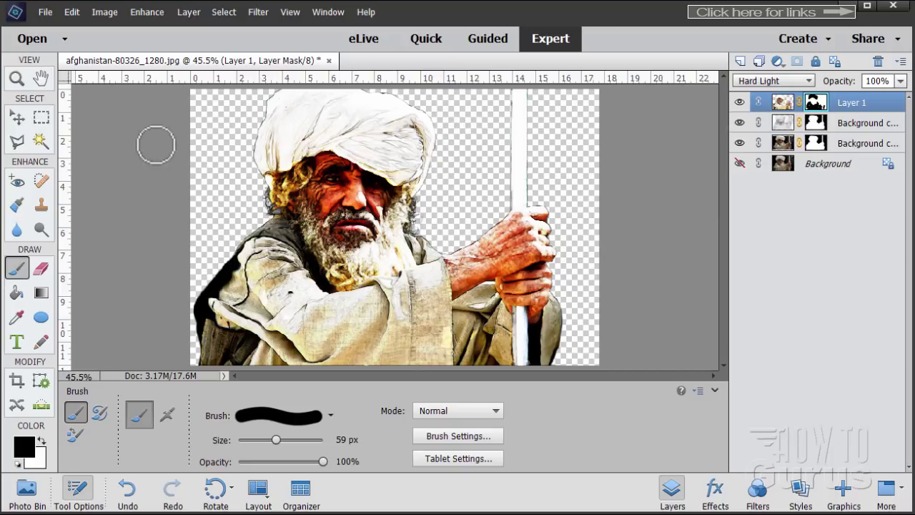
- Open landscape-768423_1920.jpg from recent files, drag it into the portrait as Layer 2, and close it
click(17, 117)
click(43, 12)
mouse_move(83, 66)
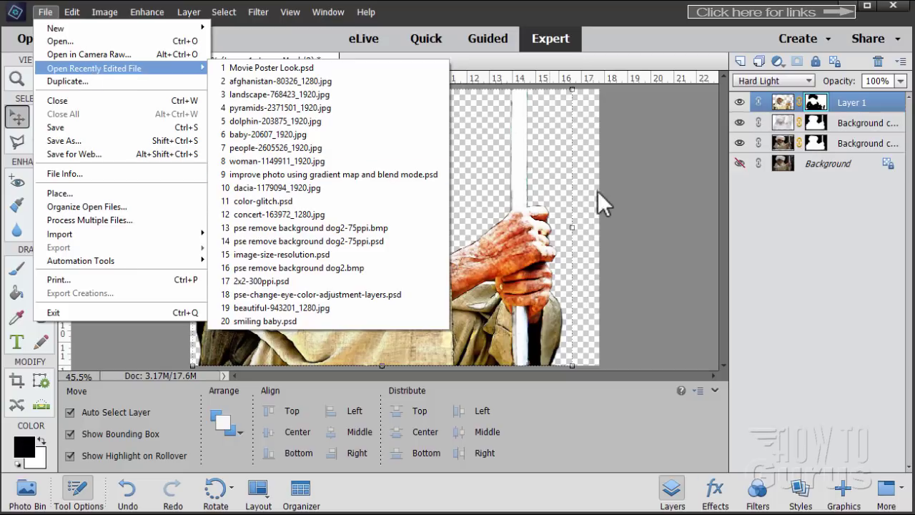
click(532, 193)
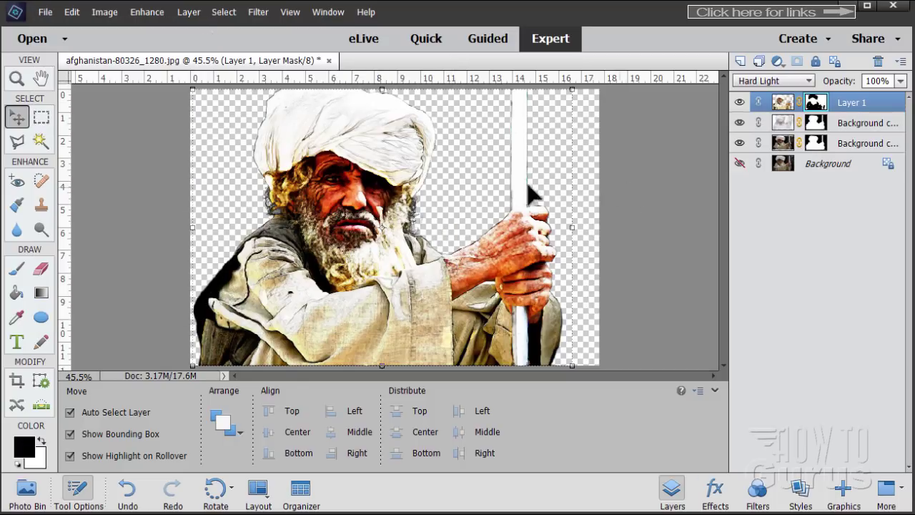
click(52, 13)
mouse_move(91, 65)
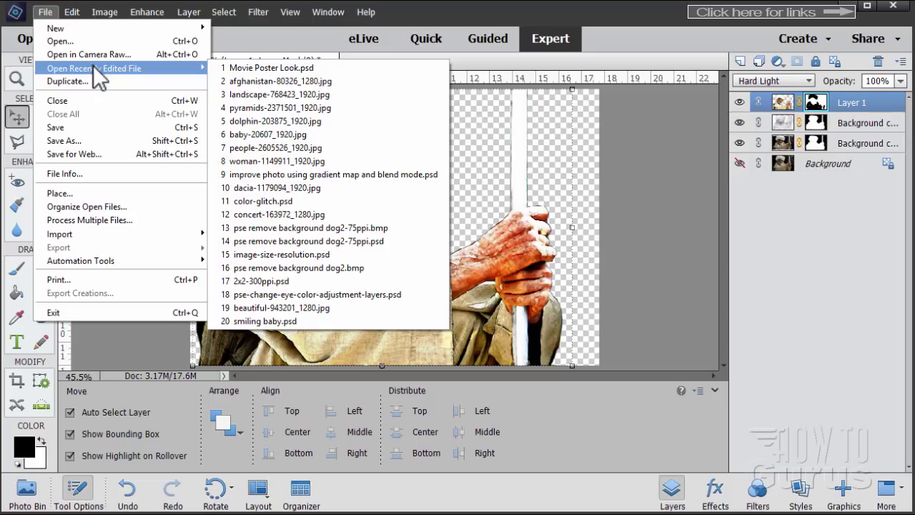
click(256, 97)
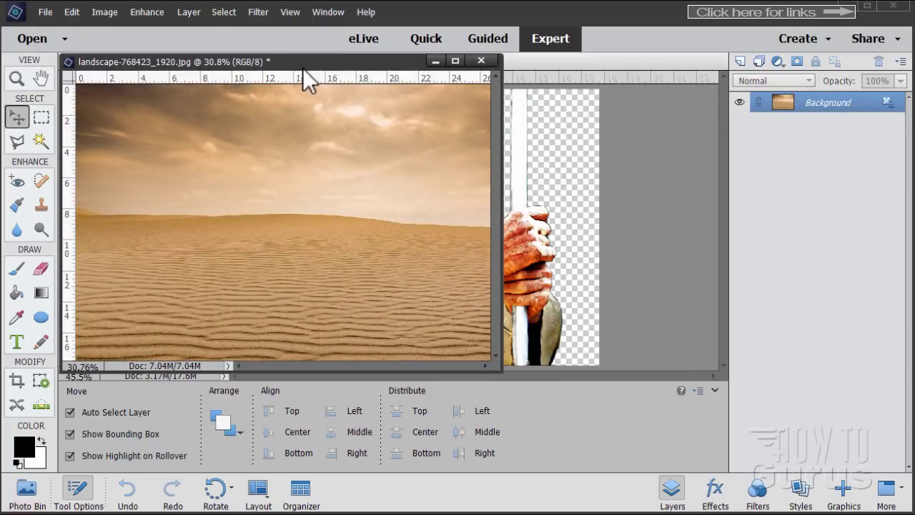
drag(306, 66, 533, 201)
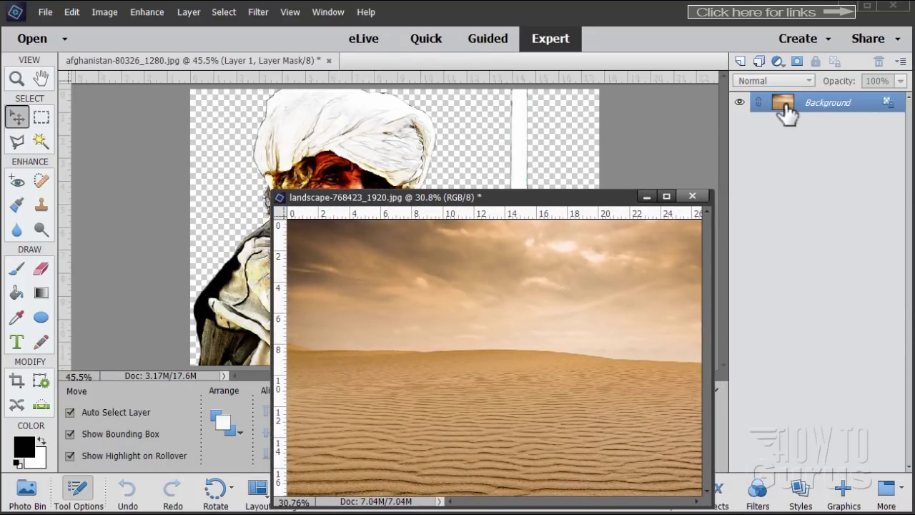
drag(786, 111, 489, 149)
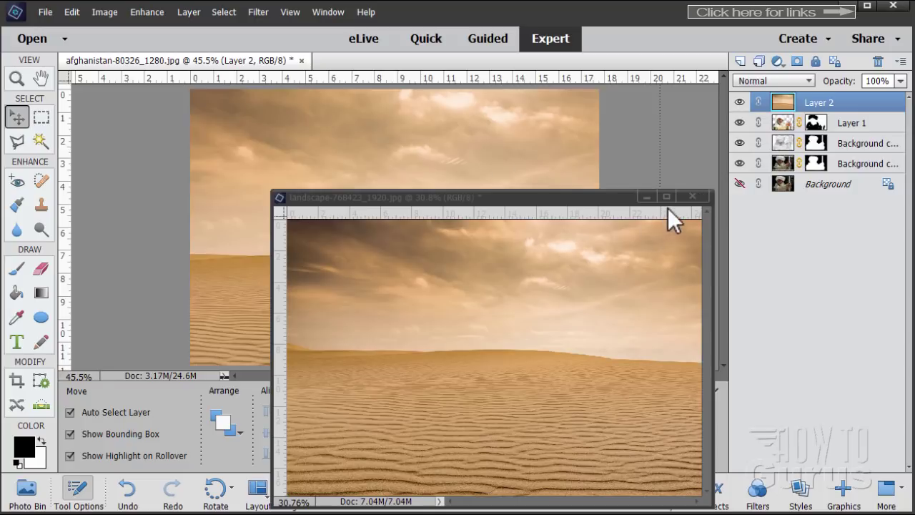
click(691, 196)
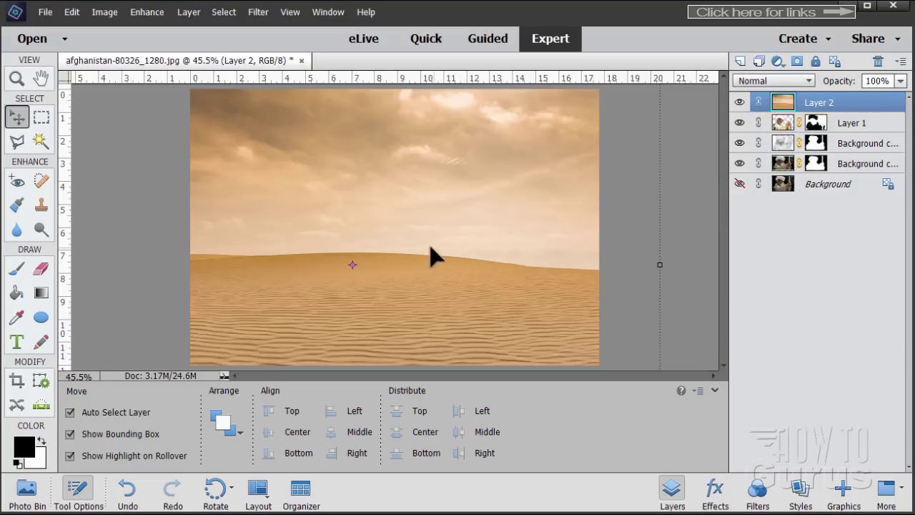
- Move Layer 2 below the man's layers and shift it up to raise the horizon
drag(820, 102, 815, 168)
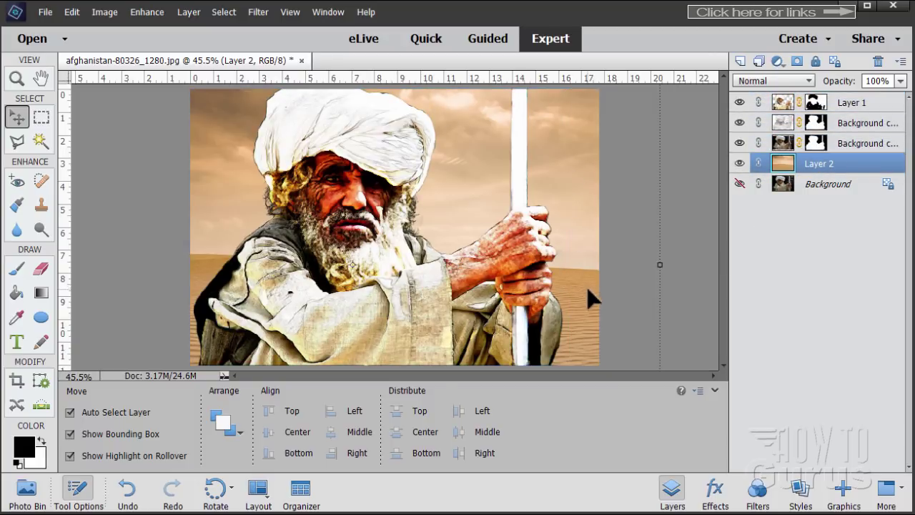
drag(591, 300, 583, 199)
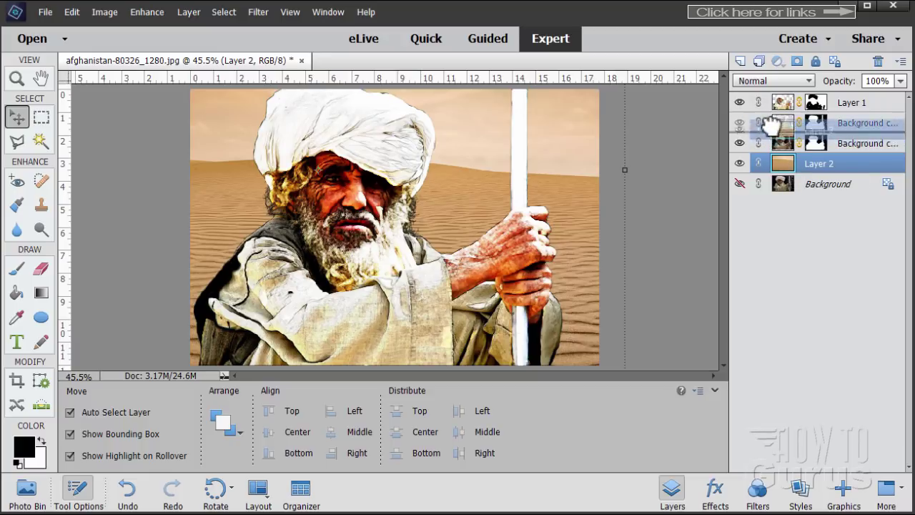
- Duplicate Layer 2 and blend the copy in Linear Light at 80% opacity
drag(741, 60, 742, 60)
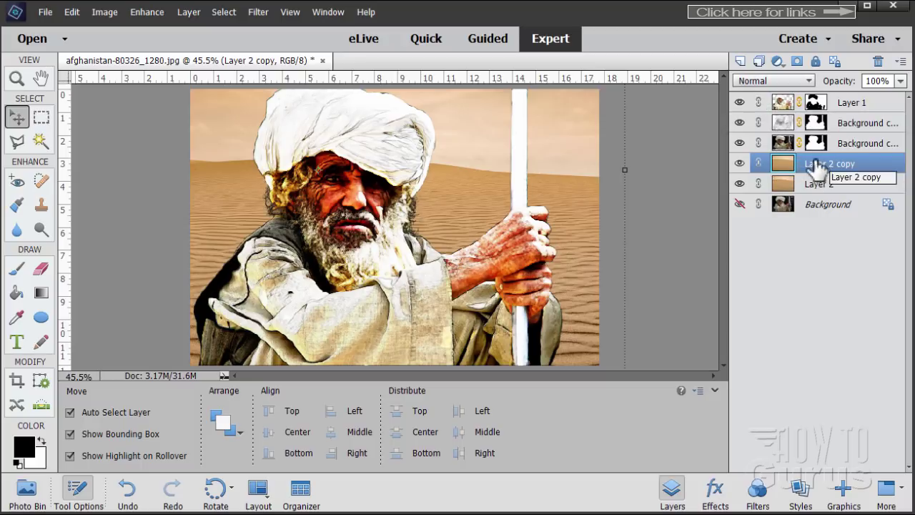
click(758, 82)
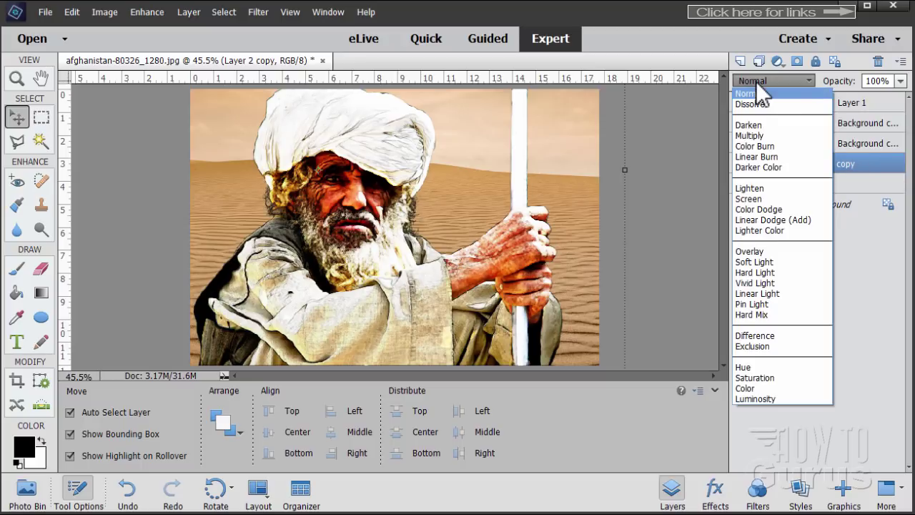
click(754, 293)
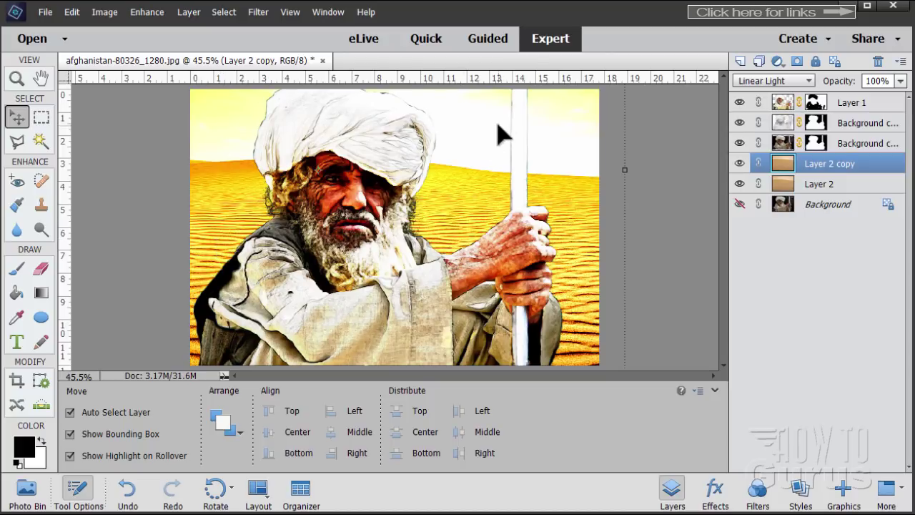
click(901, 82)
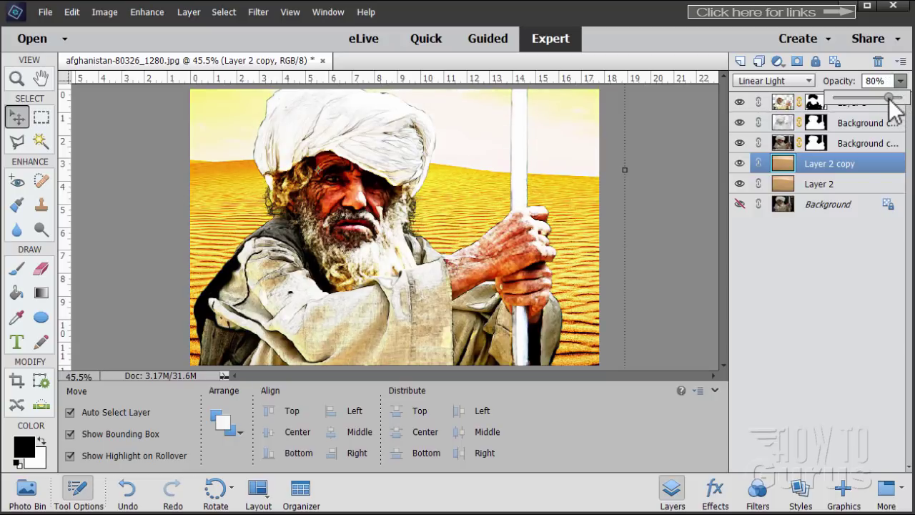
click(911, 98)
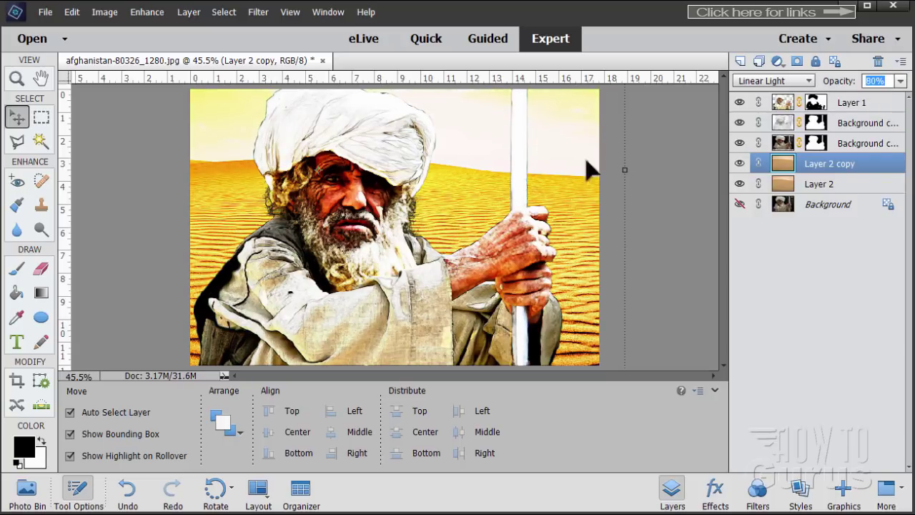
click(741, 164)
- Create a new Gradient Fill 1 layer
click(183, 15)
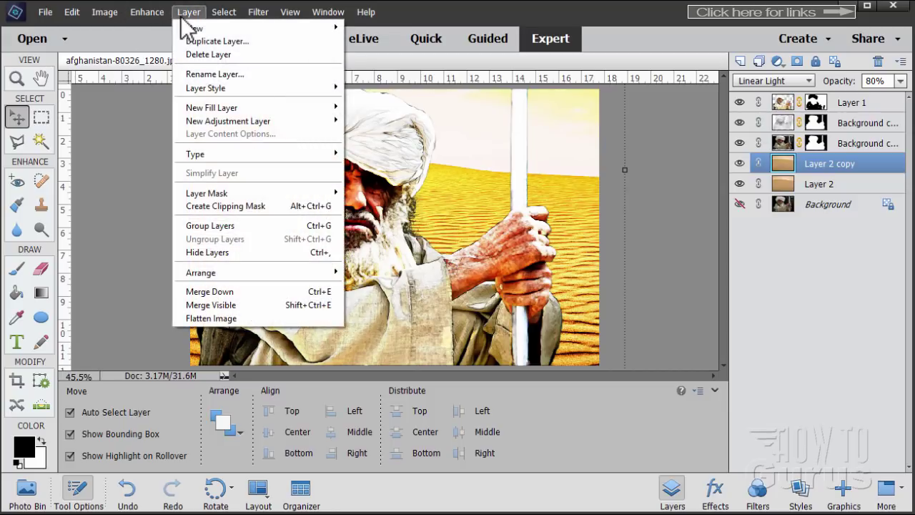
mouse_move(213, 108)
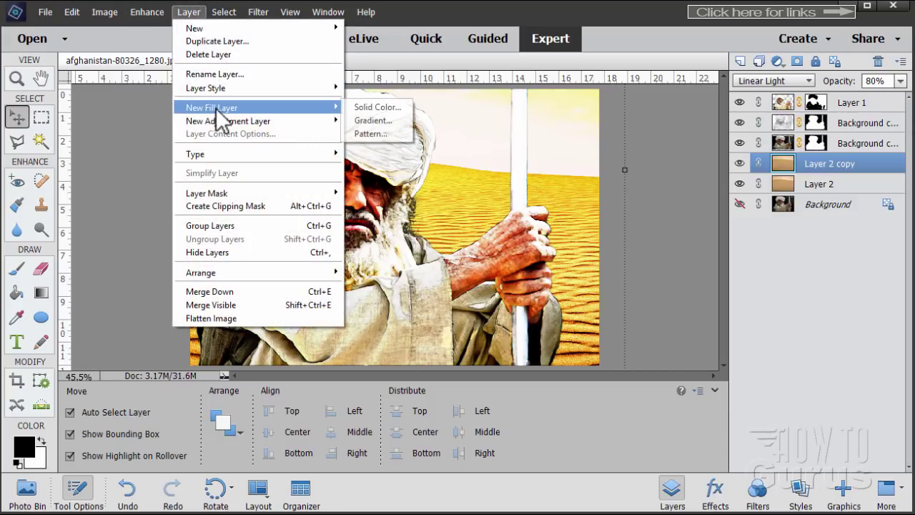
click(384, 120)
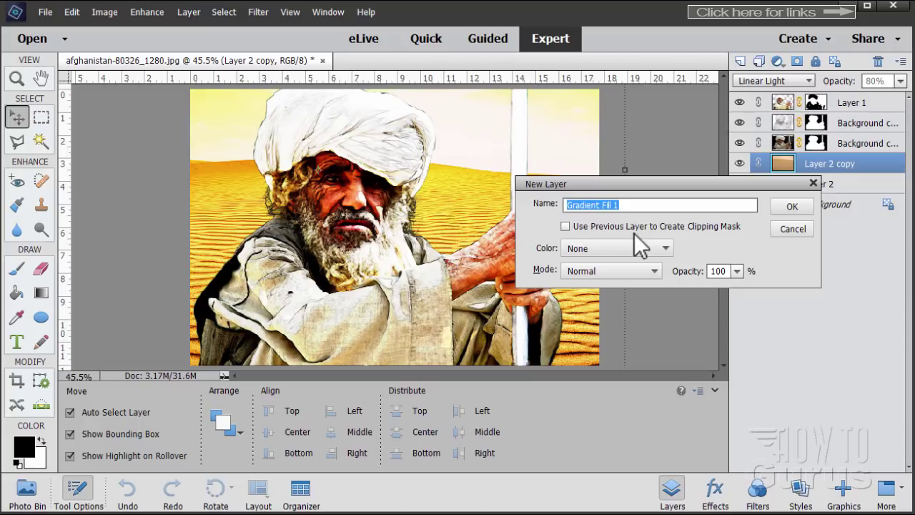
click(791, 207)
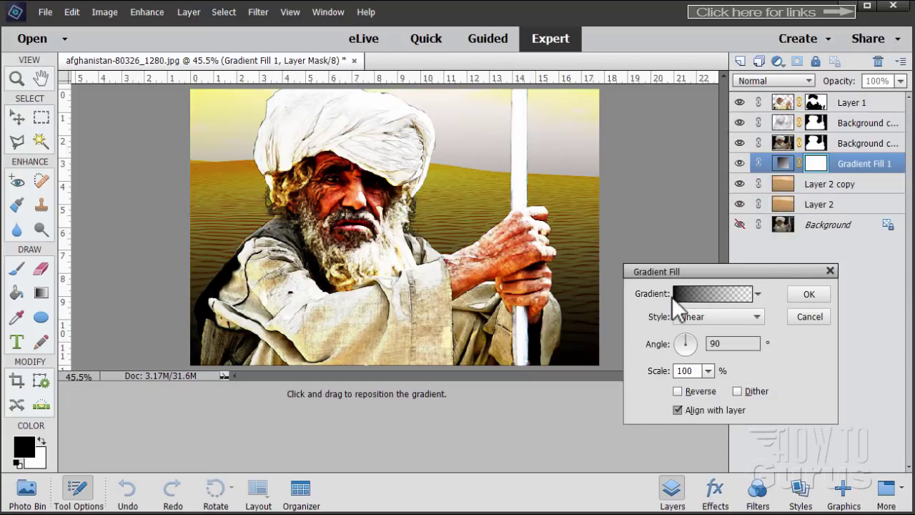
- Choose the black-to-transparent gradient preset and set its angle to -90°
click(758, 293)
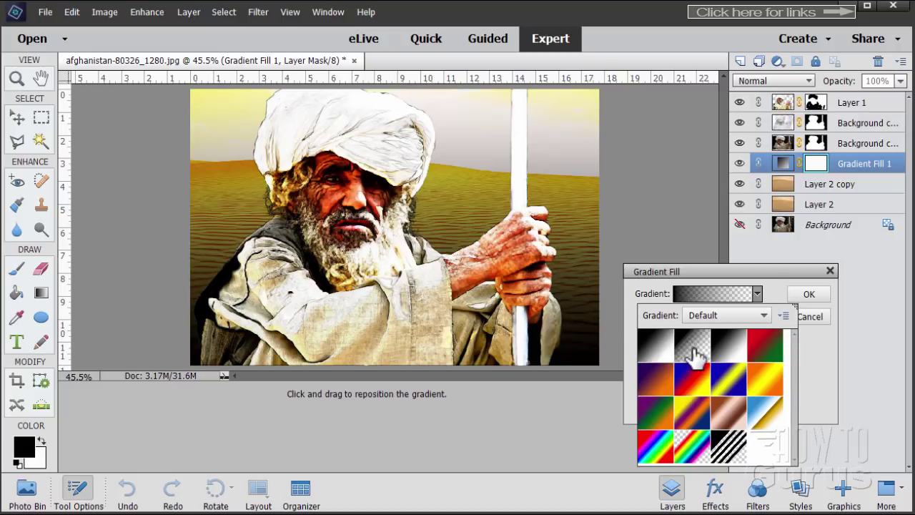
click(758, 294)
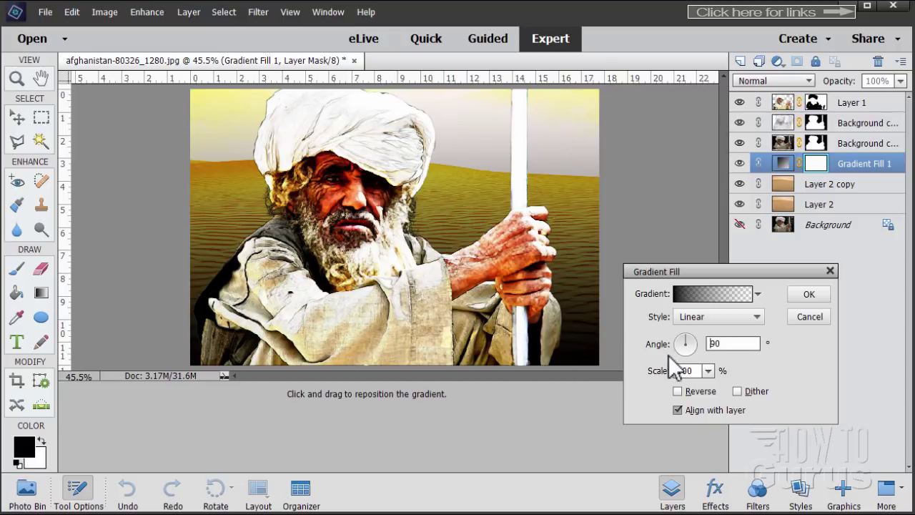
text(-)
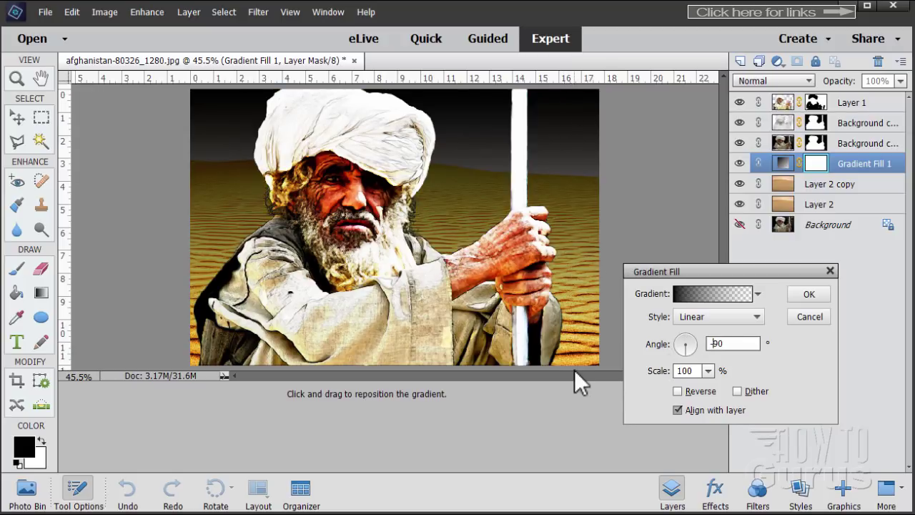
click(804, 297)
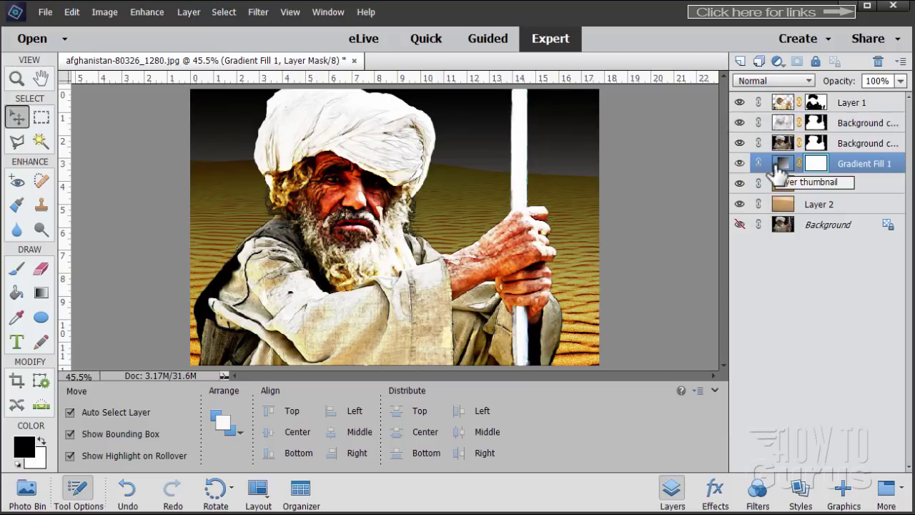
- Set the Gradient Fill 1 layer's blend mode to Hard Mix for a fiery orange-red sky
click(749, 81)
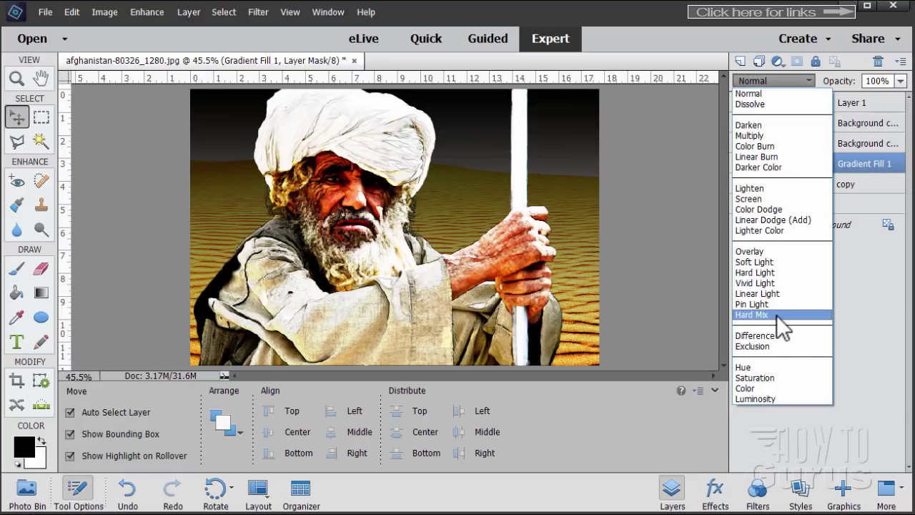
click(753, 315)
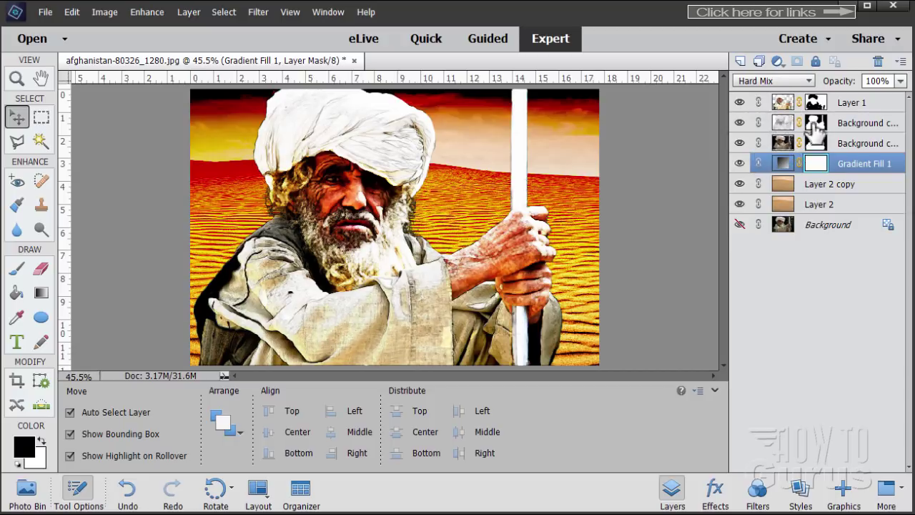
- Zoom in to 200% on the hair edge of the portrait
click(16, 79)
click(274, 211)
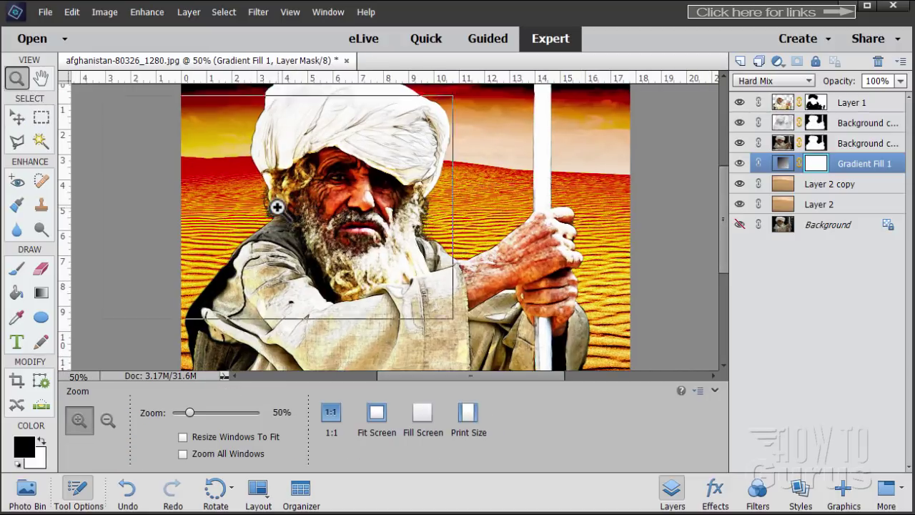
click(275, 211)
click(275, 214)
click(277, 228)
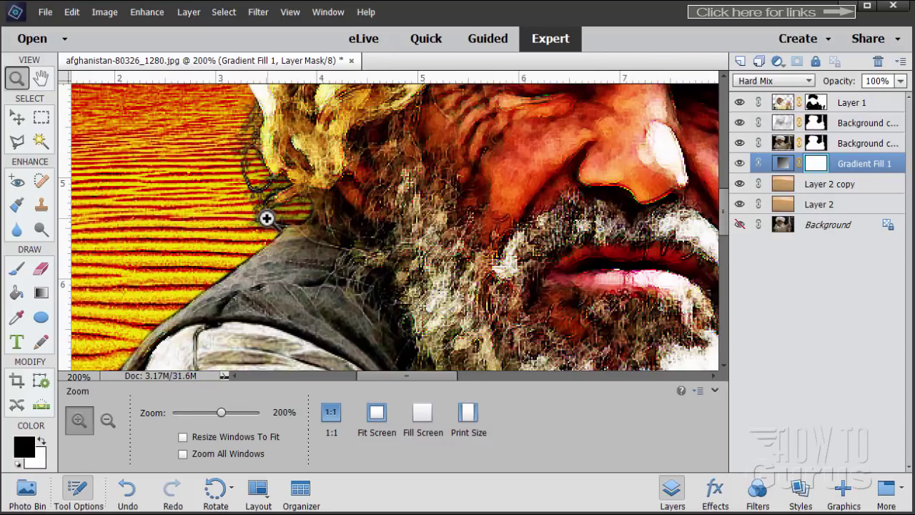
- Paint the Background copy mask along the left hair edge with a 15 px brush
click(17, 118)
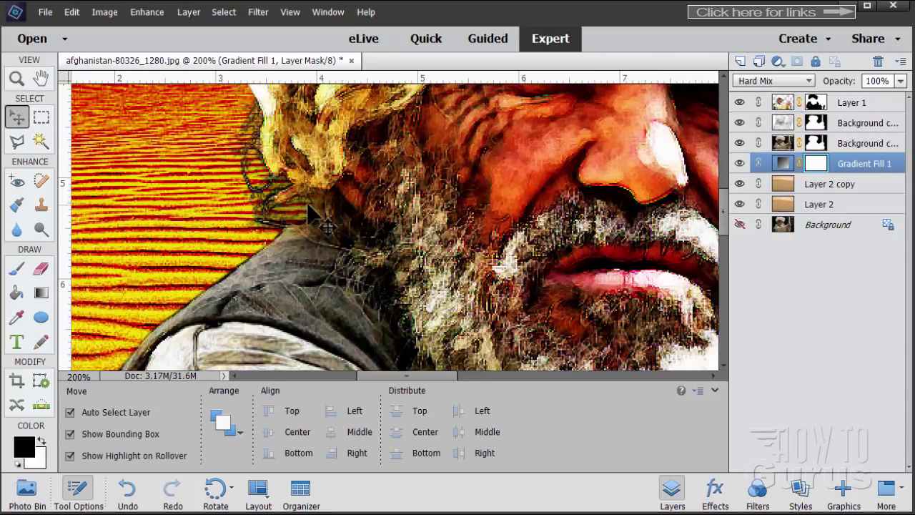
click(817, 145)
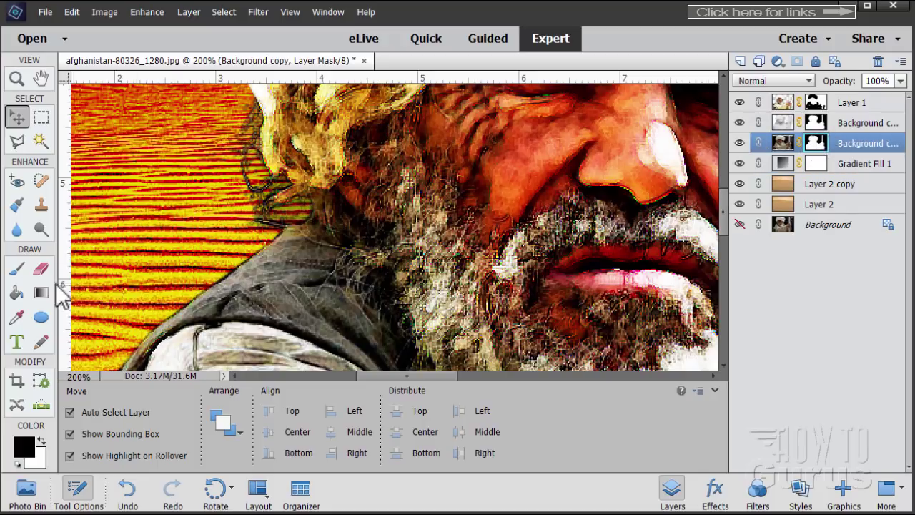
click(17, 268)
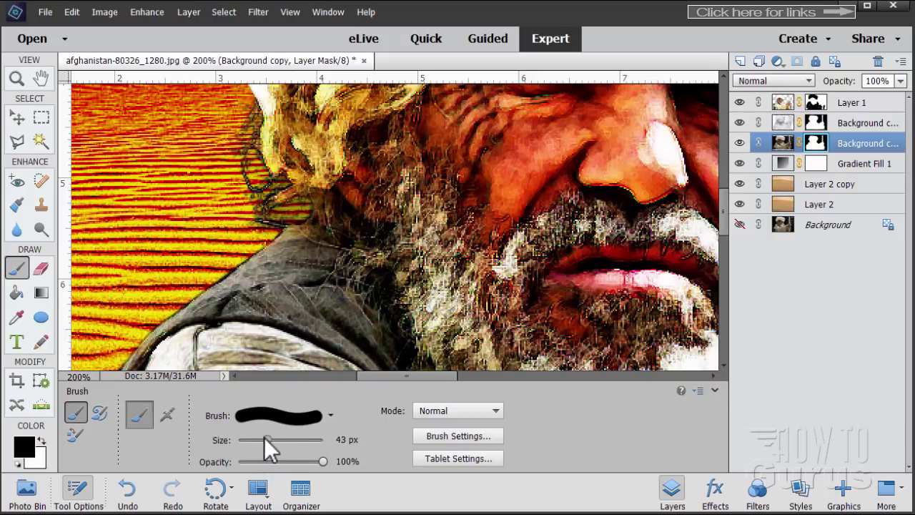
drag(264, 437, 250, 439)
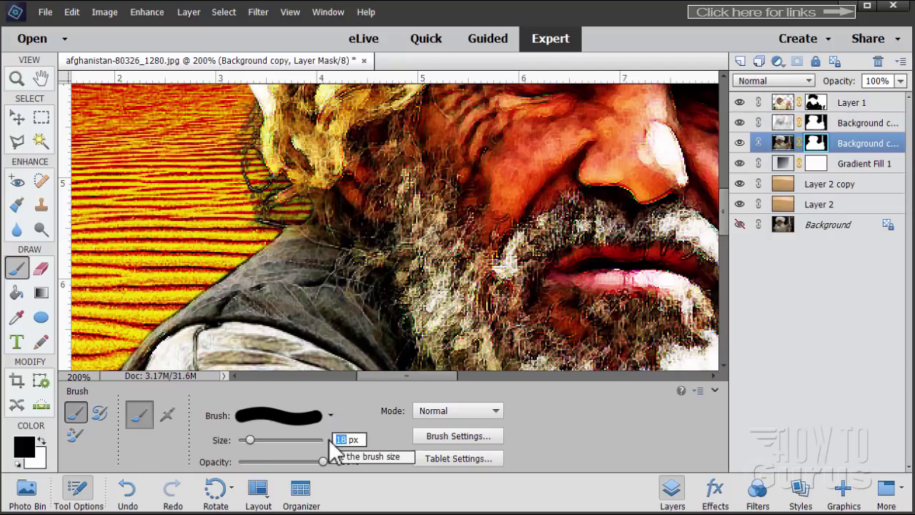
text(15)
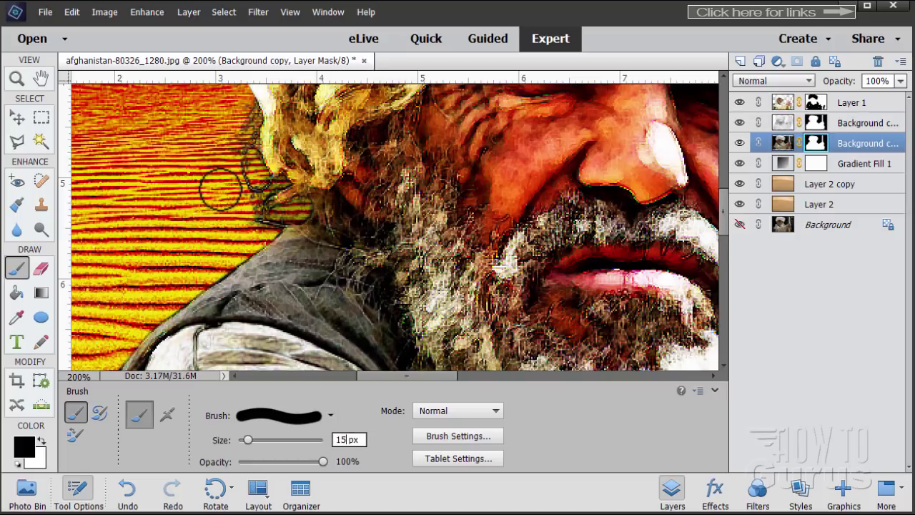
click(243, 164)
mouse_move(249, 170)
mouse_down()
mouse_move(246, 107)
mouse_move(246, 152)
mouse_move(233, 161)
mouse_move(240, 148)
mouse_move(264, 183)
mouse_move(251, 222)
mouse_move(274, 216)
mouse_move(270, 224)
mouse_move(253, 201)
mouse_move(262, 184)
mouse_move(250, 183)
mouse_move(238, 142)
mouse_move(252, 223)
mouse_move(303, 207)
mouse_move(271, 220)
mouse_move(254, 213)
mouse_move(253, 195)
mouse_move(267, 187)
mouse_move(252, 190)
mouse_move(256, 226)
mouse_move(296, 213)
mouse_move(266, 222)
mouse_move(265, 189)
mouse_move(242, 183)
mouse_move(244, 152)
mouse_up()
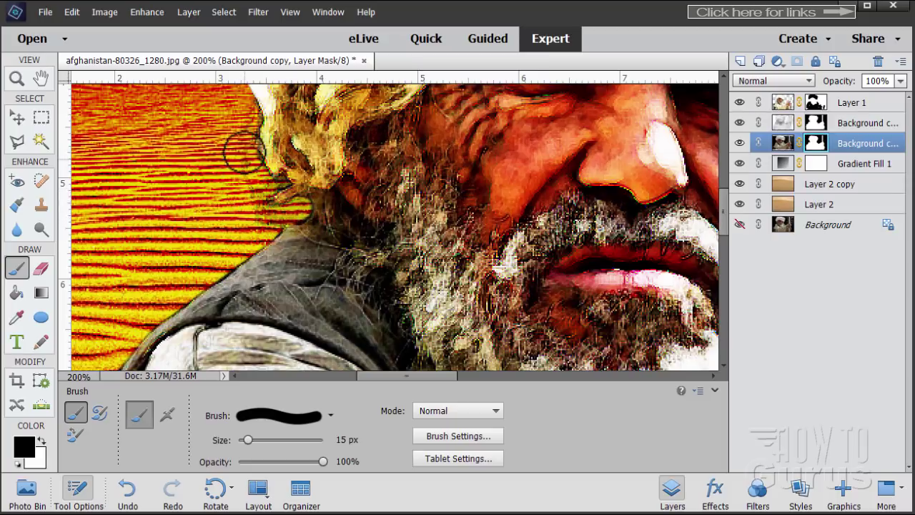
- Paint the Background copy 2 and Layer 1 masks along the hair edge
click(816, 122)
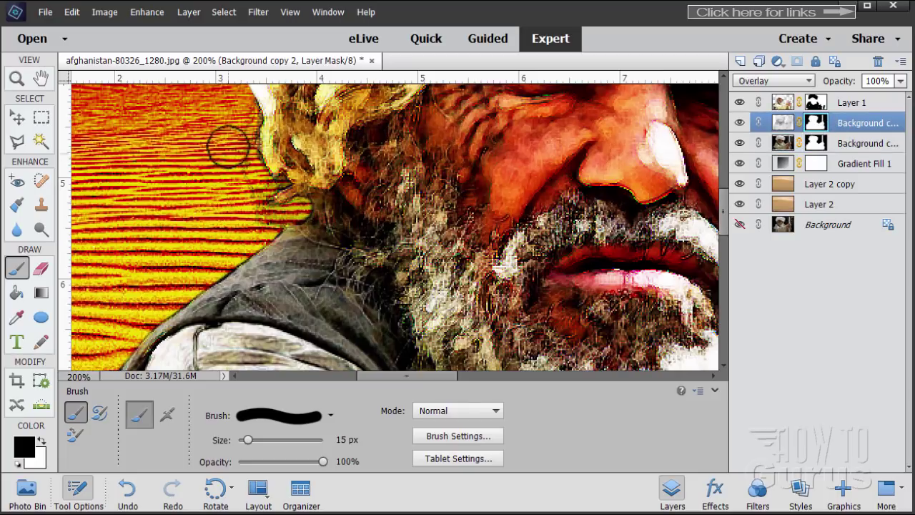
mouse_move(228, 141)
mouse_down()
mouse_move(247, 106)
mouse_move(248, 170)
mouse_move(269, 183)
mouse_move(256, 191)
mouse_move(274, 223)
mouse_up()
click(819, 107)
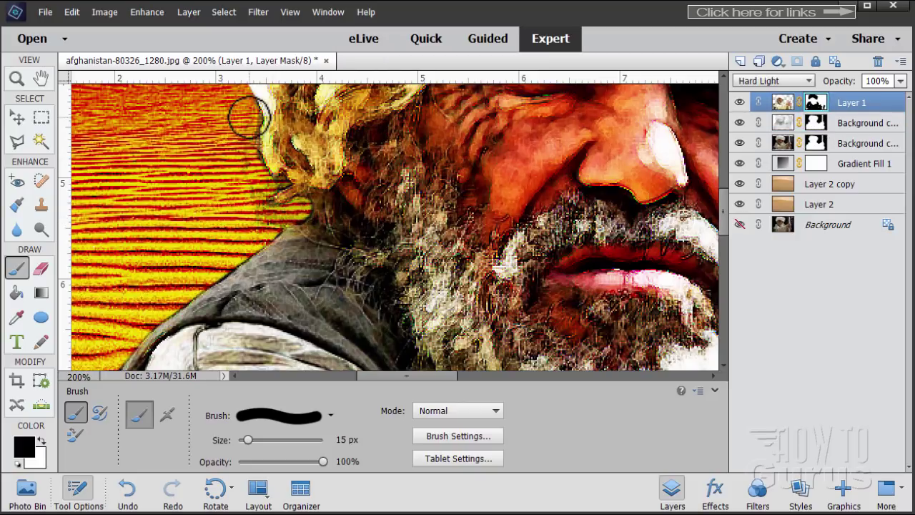
mouse_move(248, 117)
mouse_down()
mouse_move(244, 167)
mouse_move(253, 188)
mouse_move(263, 188)
mouse_move(255, 218)
mouse_move(263, 197)
mouse_up()
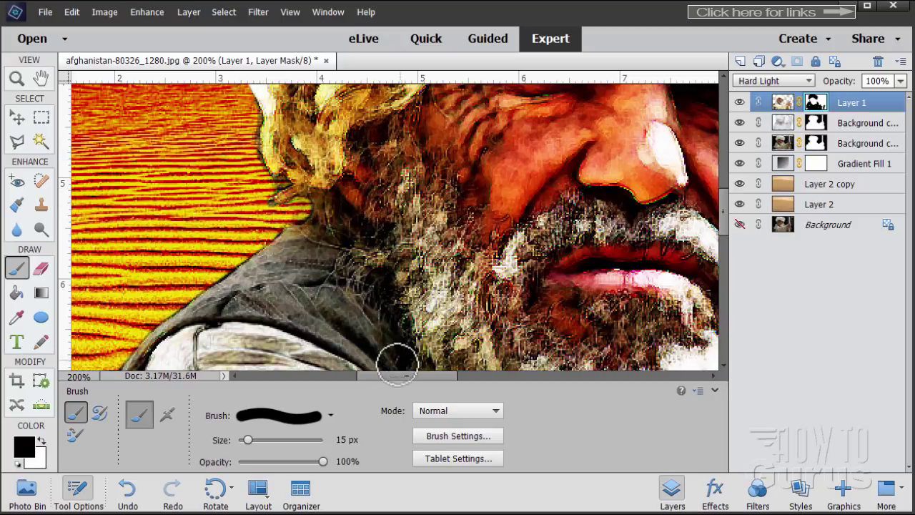
drag(395, 374, 477, 373)
- Brush the Background copy, Background copy 2 and Layer 1 masks along the right beard edge
click(815, 143)
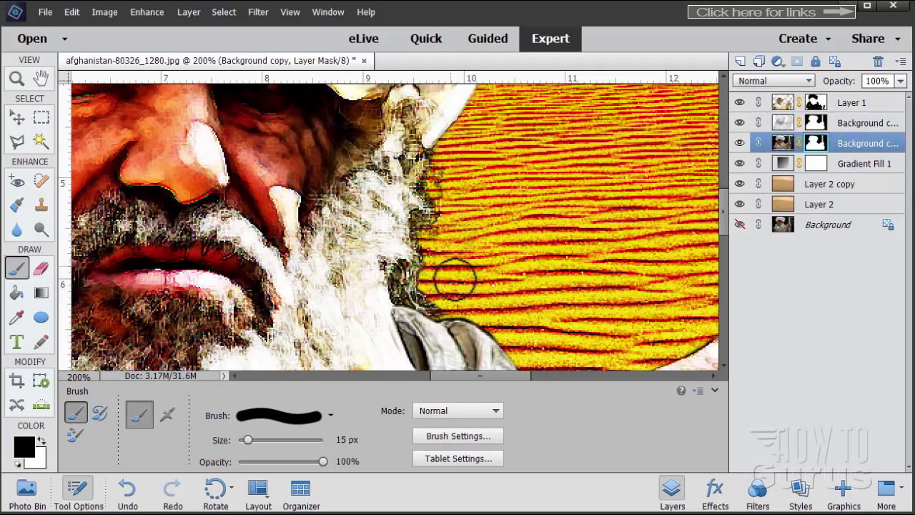
click(816, 123)
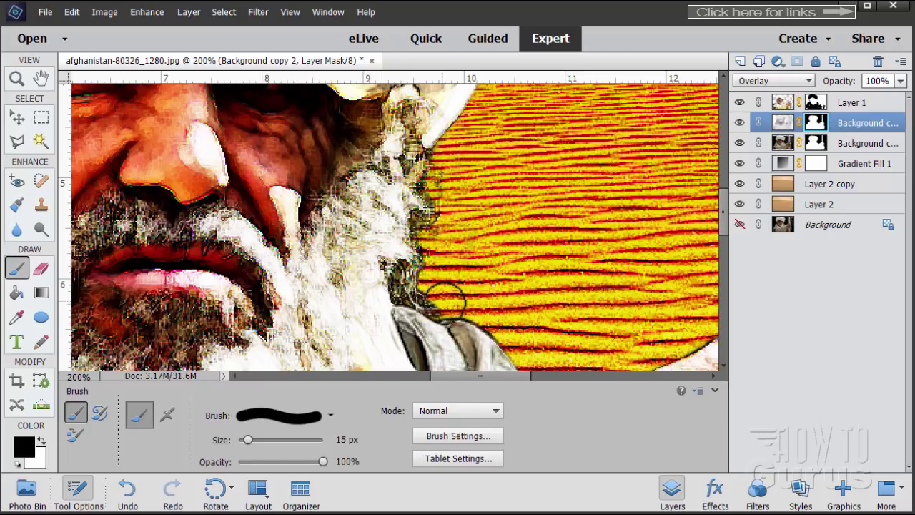
click(815, 103)
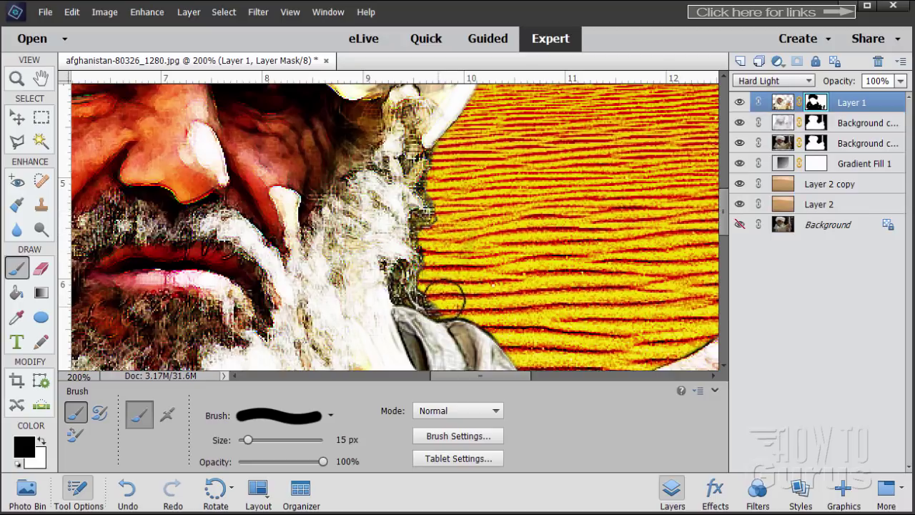
- Fit the whole composite image in the window
click(17, 79)
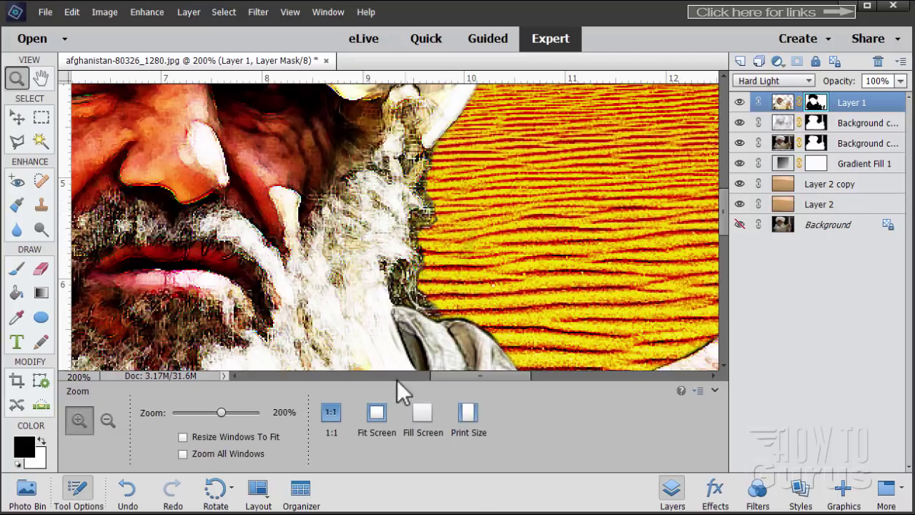
click(376, 417)
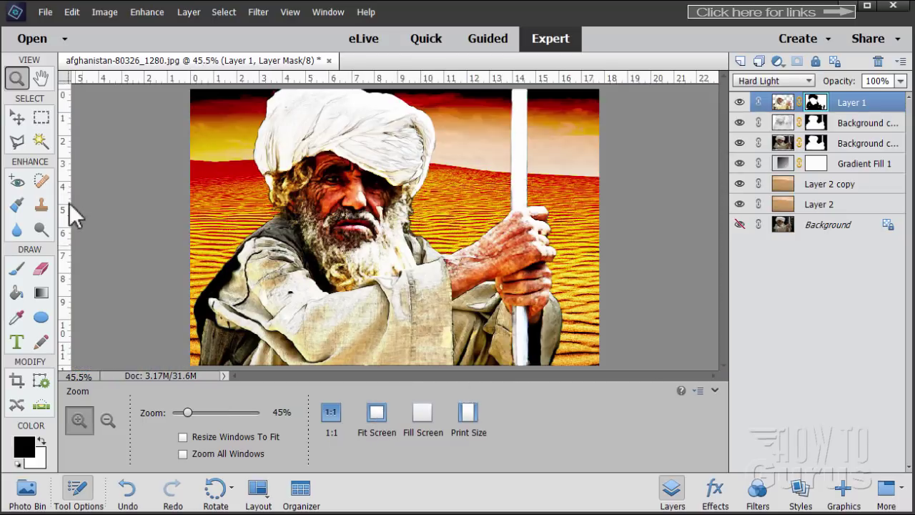
click(20, 118)
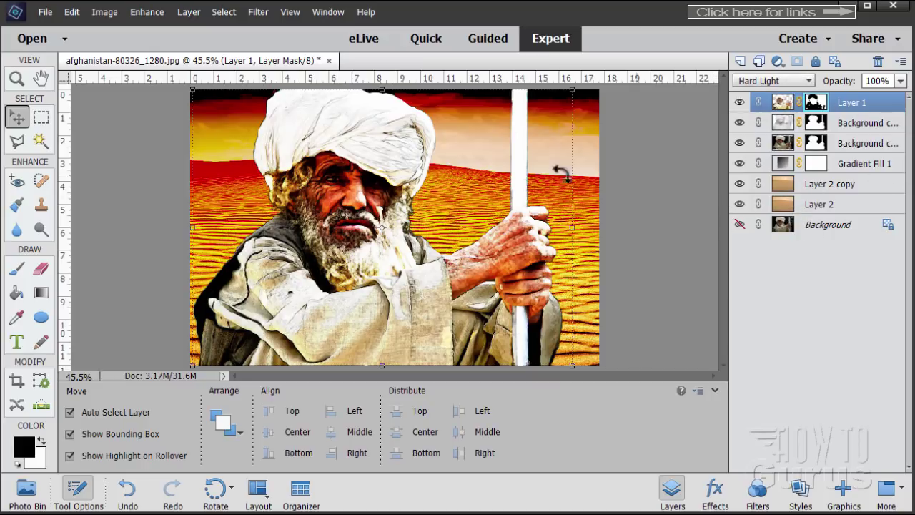
- Float the document in an enlarged window and zoom in slightly on the composite
drag(135, 62, 167, 17)
drag(515, 325, 748, 509)
click(18, 78)
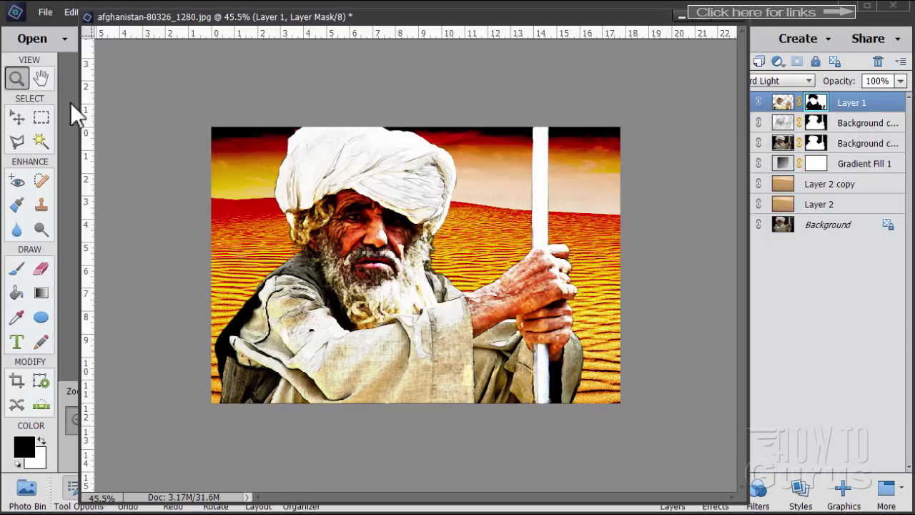
click(387, 256)
click(387, 256)
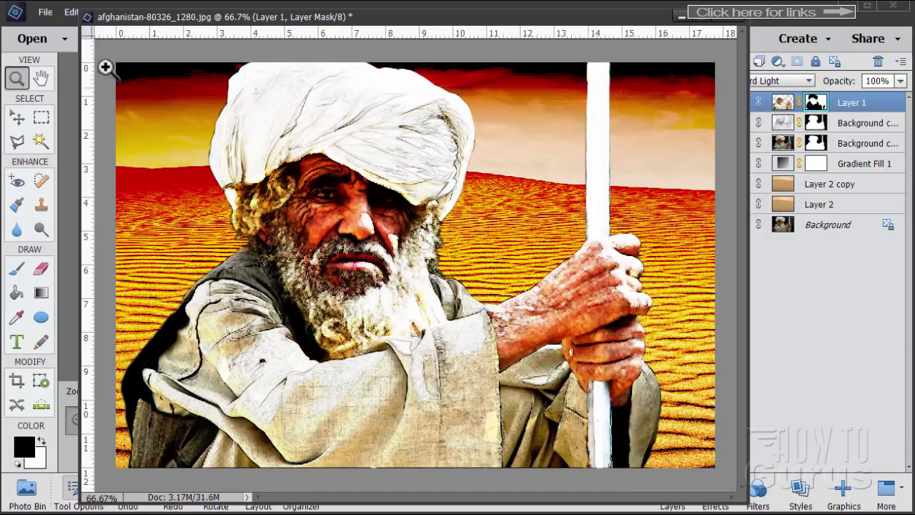
click(18, 119)
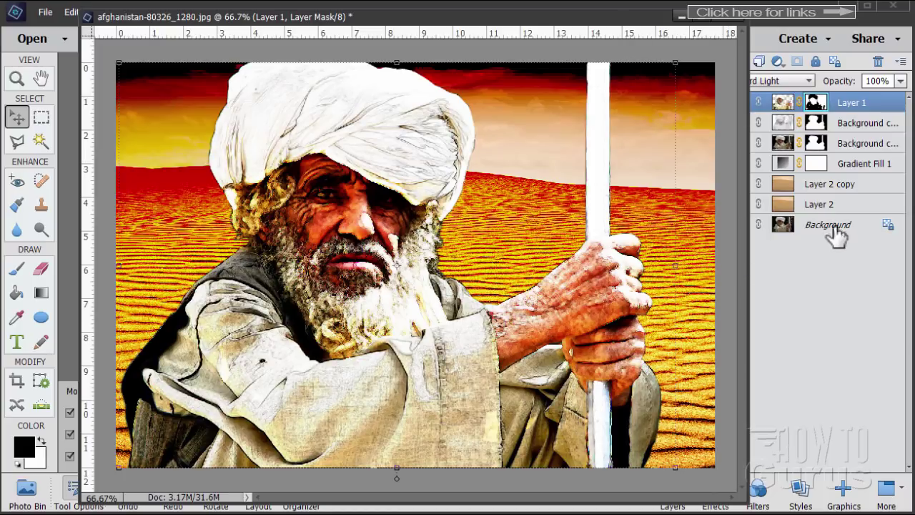
- Duplicate the Background layer, move Background copy 3 to the top, and hide it
click(793, 228)
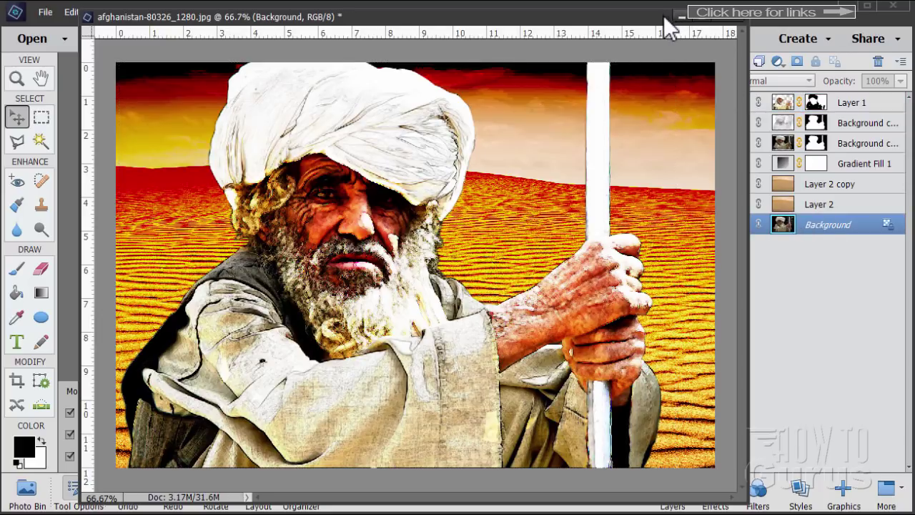
drag(661, 15, 627, 20)
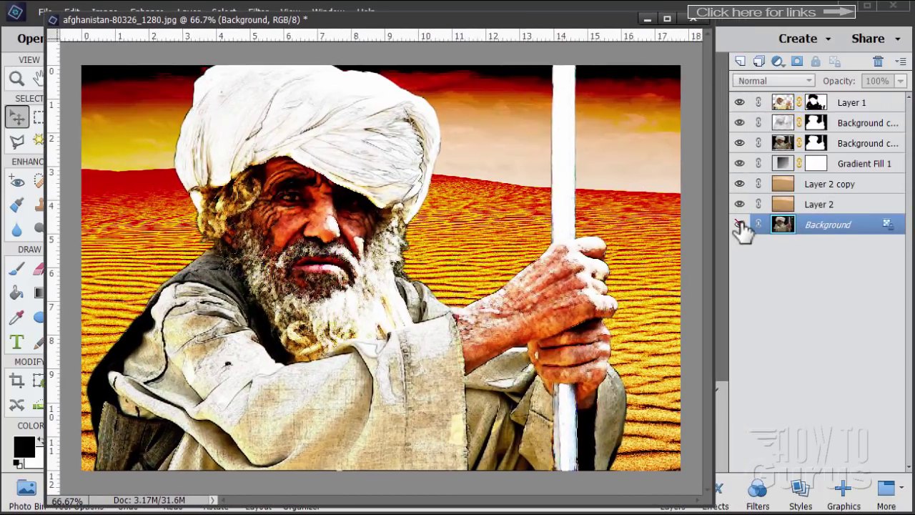
drag(815, 233, 738, 59)
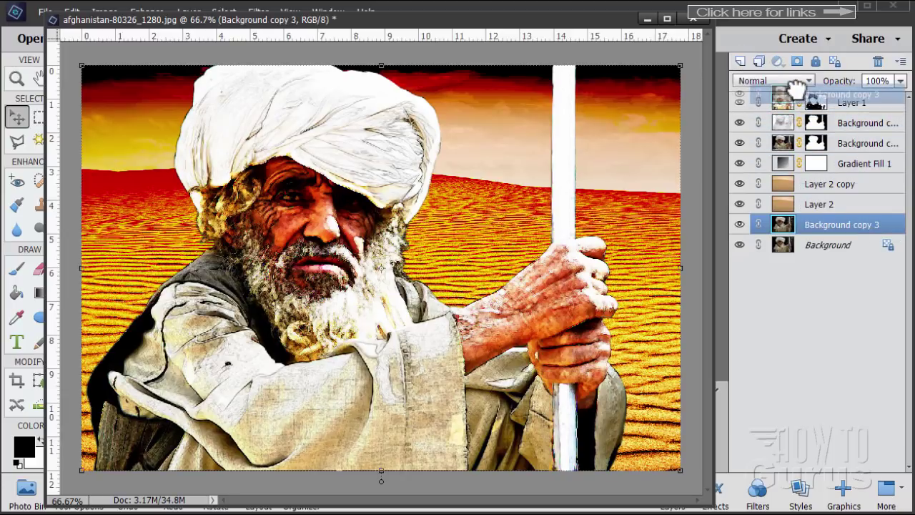
drag(808, 226, 806, 107)
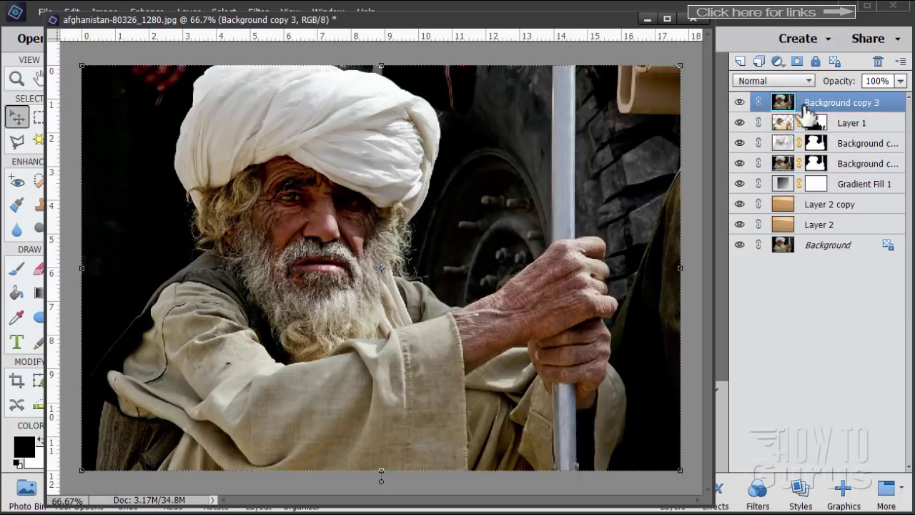
click(740, 102)
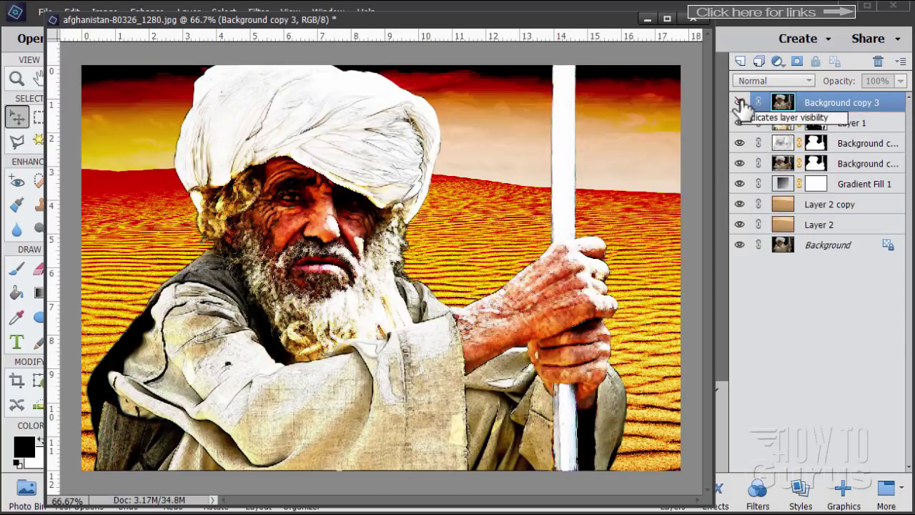